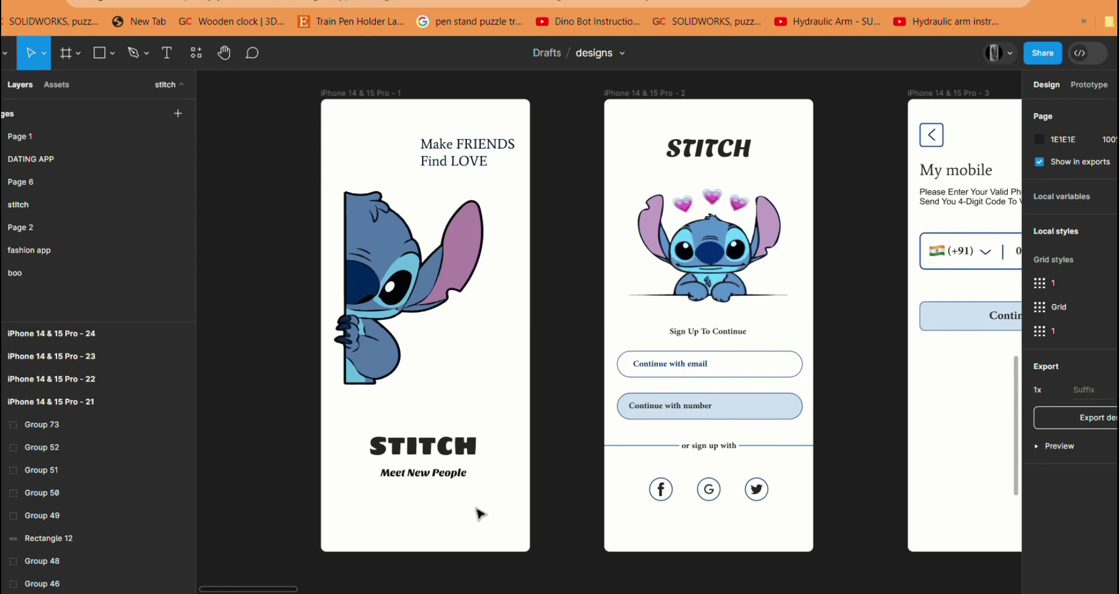
Review the canvas, selecting the gender choice and Messages screen frames.
scroll(479, 514, "down", 5)
scroll(452, 414, "down", 2)
scroll(514, 486, "down", 1)
scroll(591, 453, "up", 2)
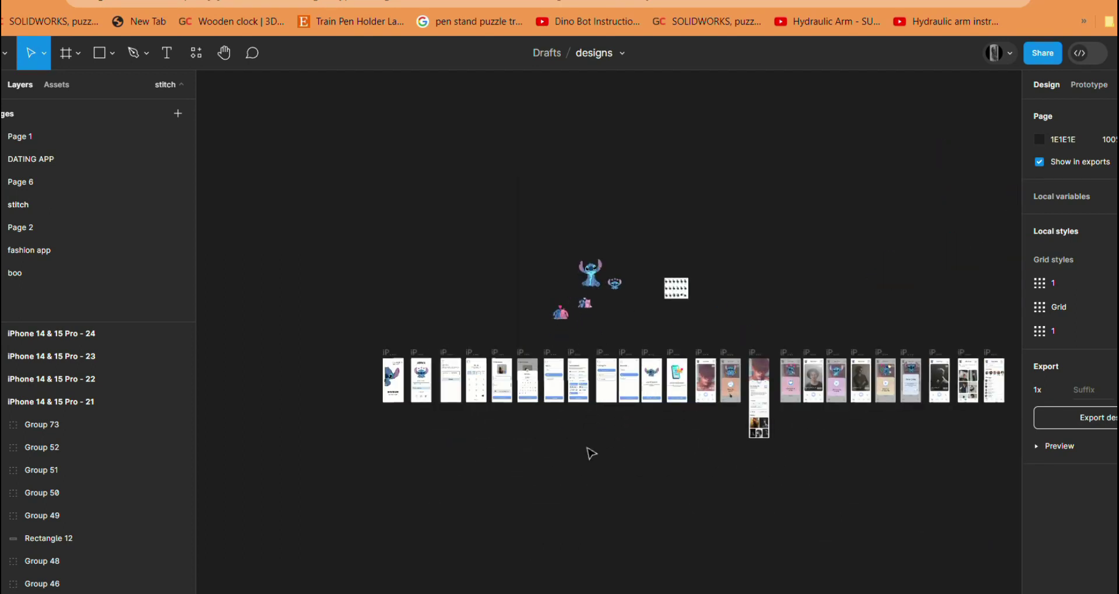
scroll(752, 399, "up", 3)
scroll(738, 394, "up", 3)
scroll(736, 389, "down", 2)
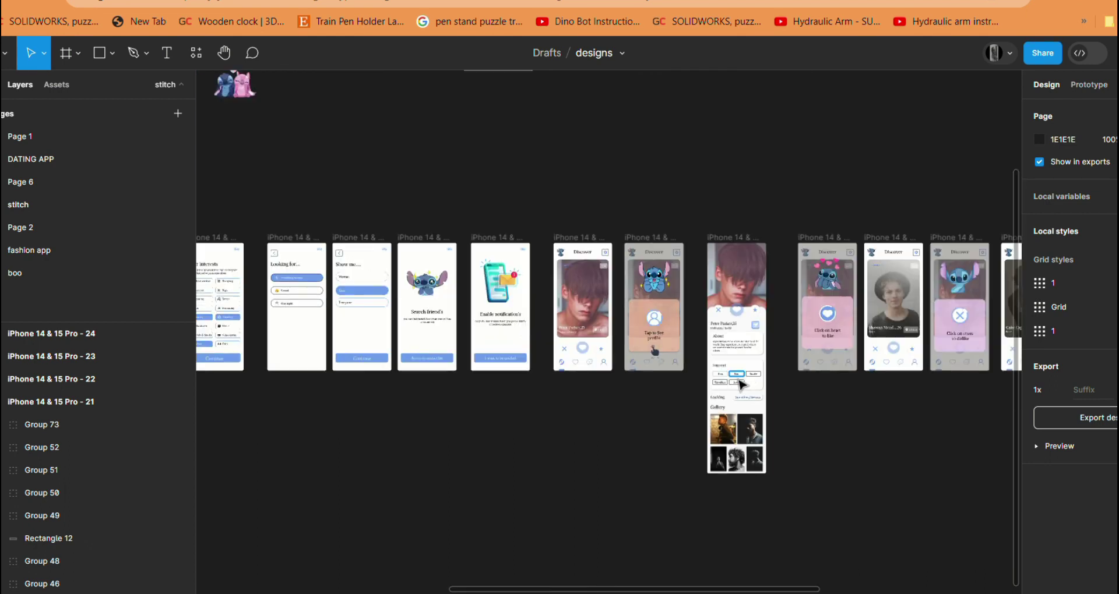
scroll(736, 389, "down", 3)
scroll(378, 344, "up", 3)
scroll(367, 342, "up", 3)
scroll(375, 342, "down", 3)
left_click(385, 342)
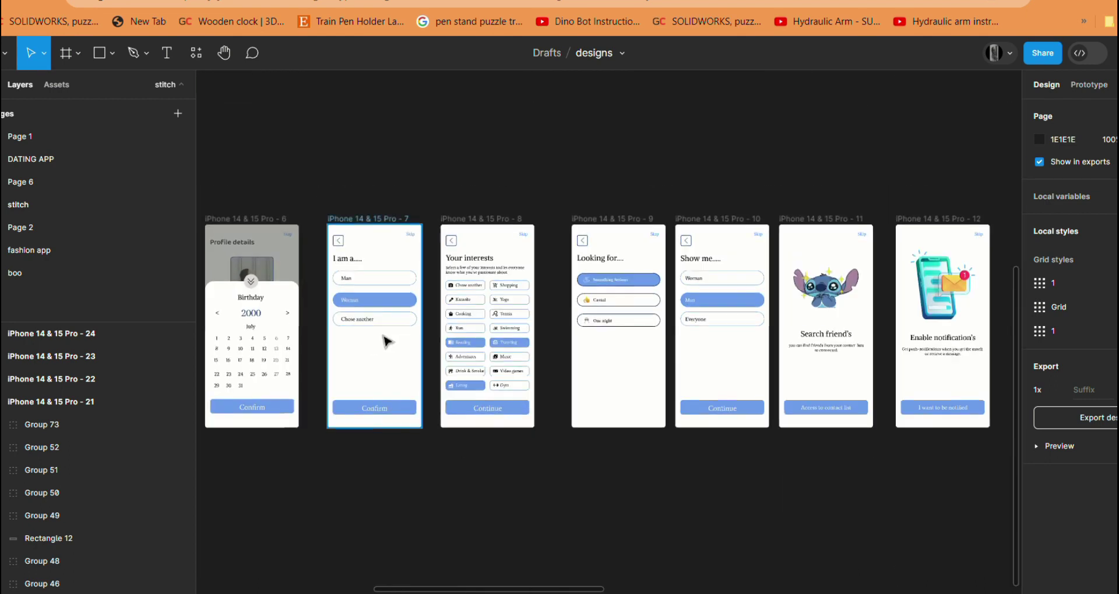
scroll(385, 342, "down", 3)
scroll(916, 342, "up", 3)
scroll(915, 343, "up", 2)
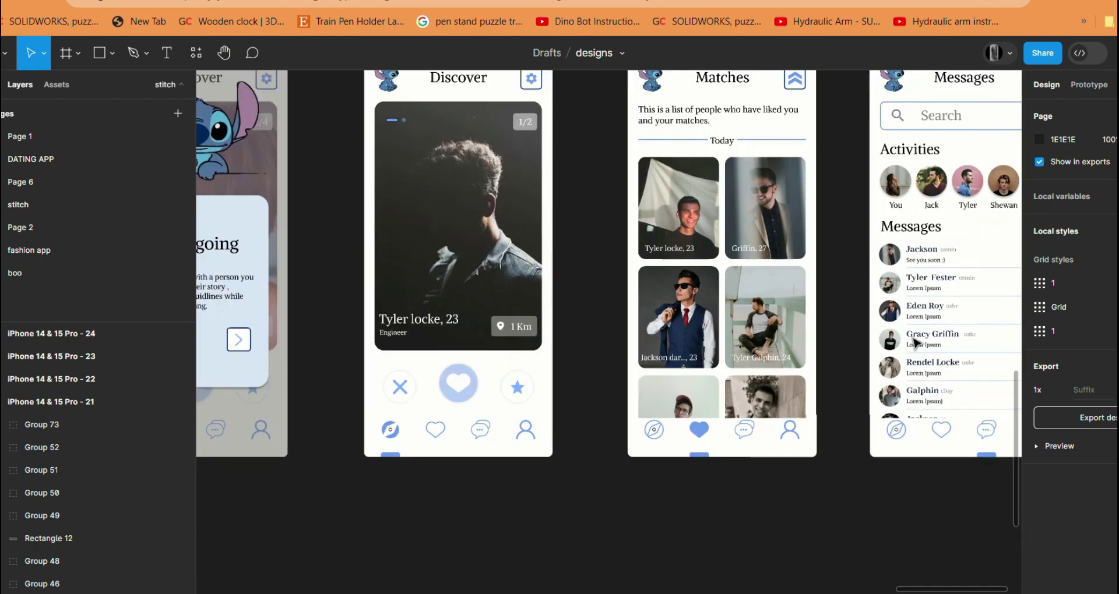
scroll(916, 342, "down", 3)
left_click(915, 343)
scroll(918, 341, "up", 5)
scroll(918, 341, "down", 3)
scroll(699, 349, "down", 3)
scroll(347, 300, "up", 2)
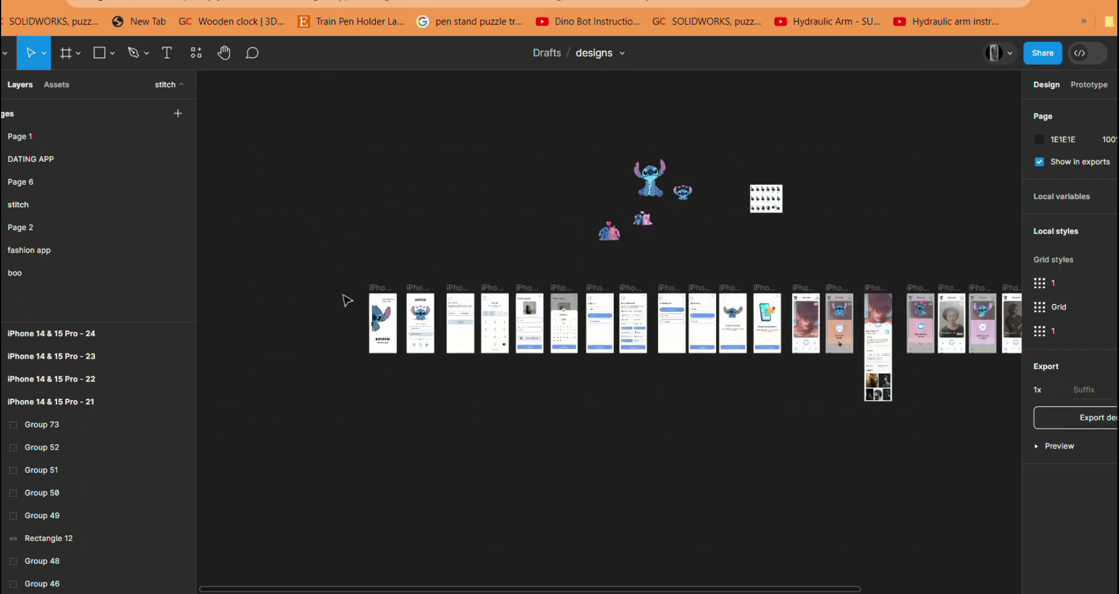
scroll(501, 460, "up", 3)
scroll(491, 453, "up", 1)
scroll(491, 454, "up", 2)
scroll(489, 453, "down", 1)
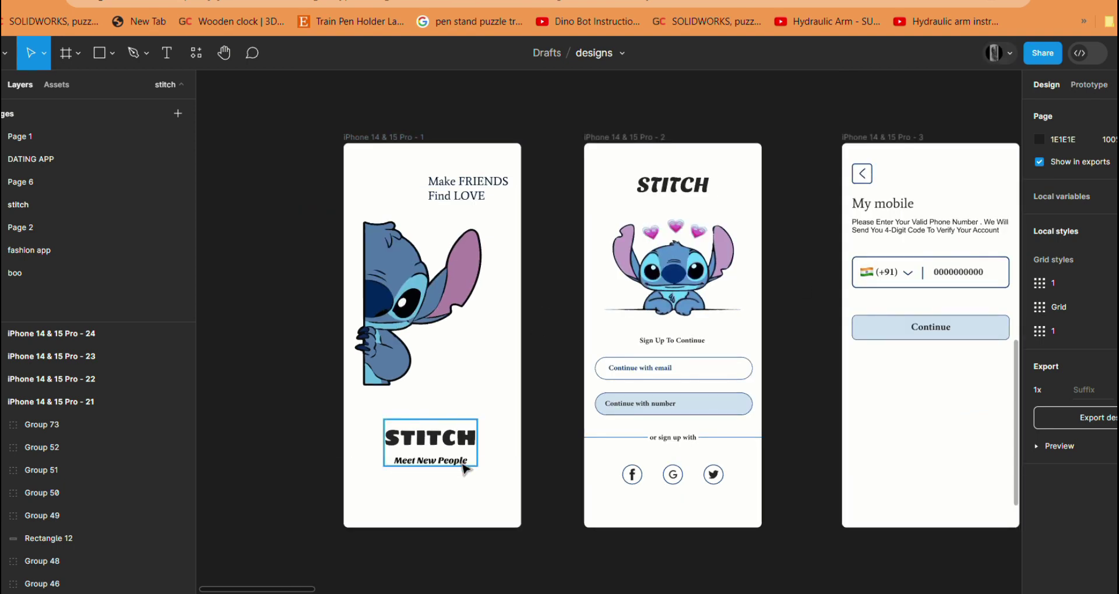
scroll(466, 470, "up", 2)
scroll(484, 474, "down", 2)
scroll(485, 475, "up", 2)
scroll(487, 473, "down", 1)
scroll(482, 432, "down", 2)
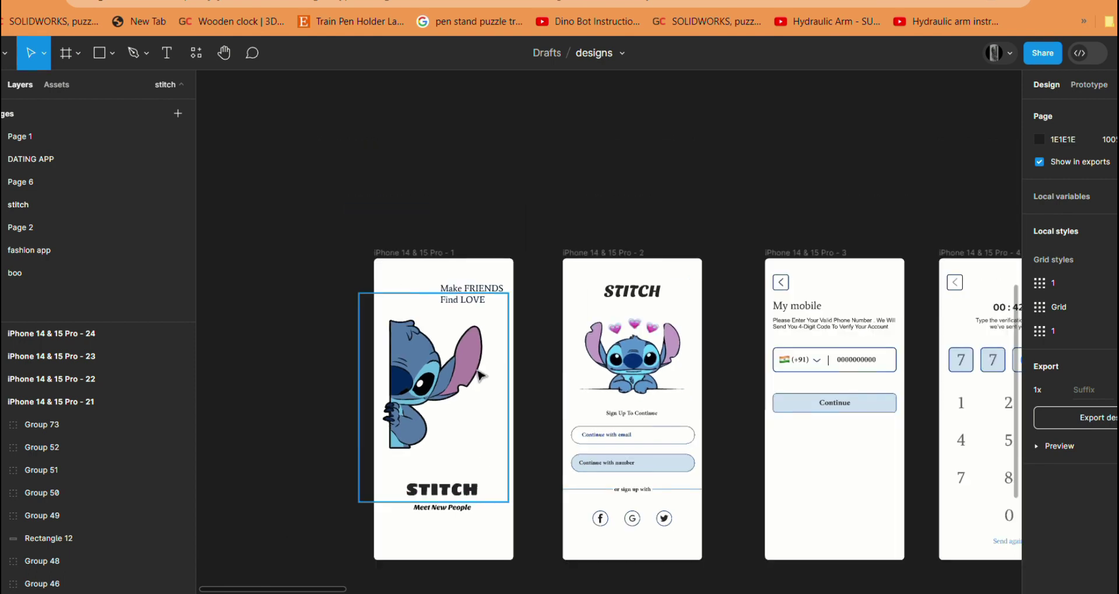
scroll(473, 318, "up", 1)
scroll(408, 373, "up", 1)
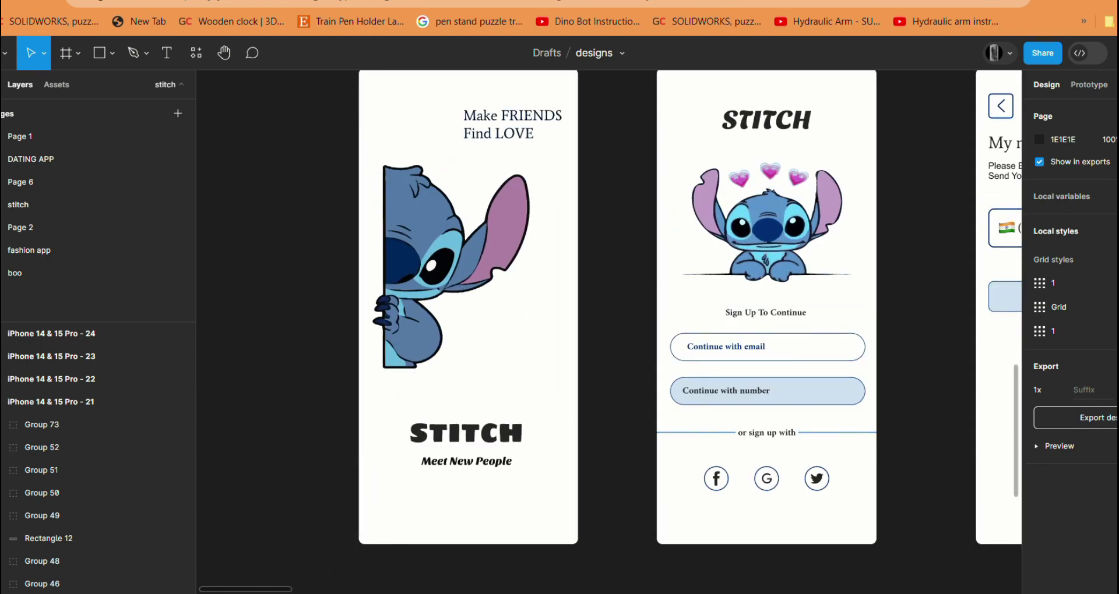
Inspect the Stitch illustration on the sign-up screen, picking out its nose shape.
scroll(583, 309, "right", 5)
scroll(583, 309, "right", 2)
scroll(582, 308, "right", 2)
scroll(583, 309, "right", 1)
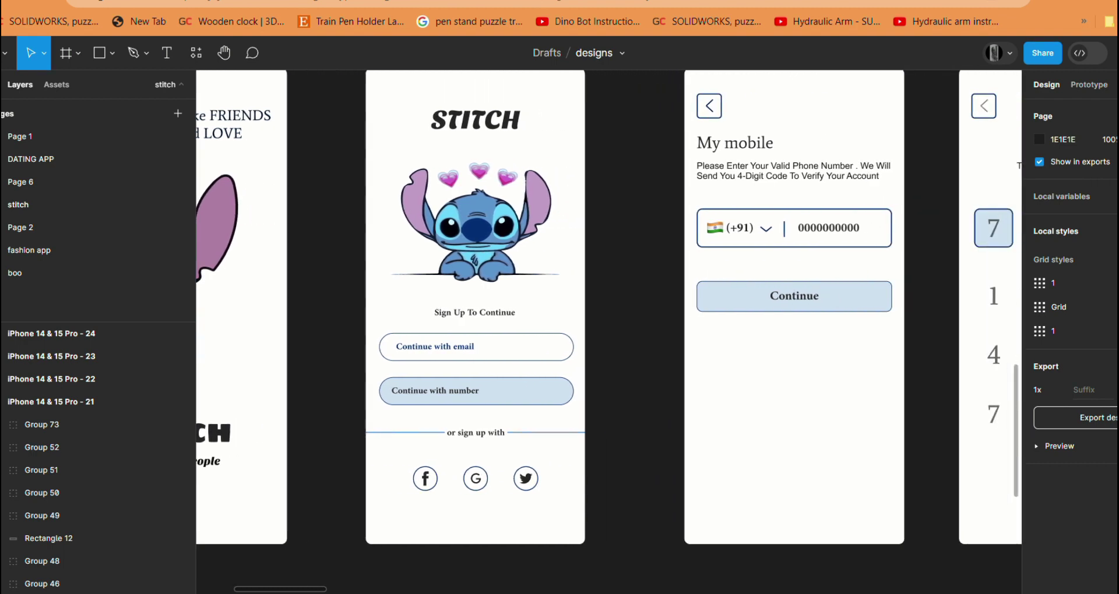
scroll(609, 308, "right", 3)
scroll(609, 308, "right", 1)
left_click(362, 256)
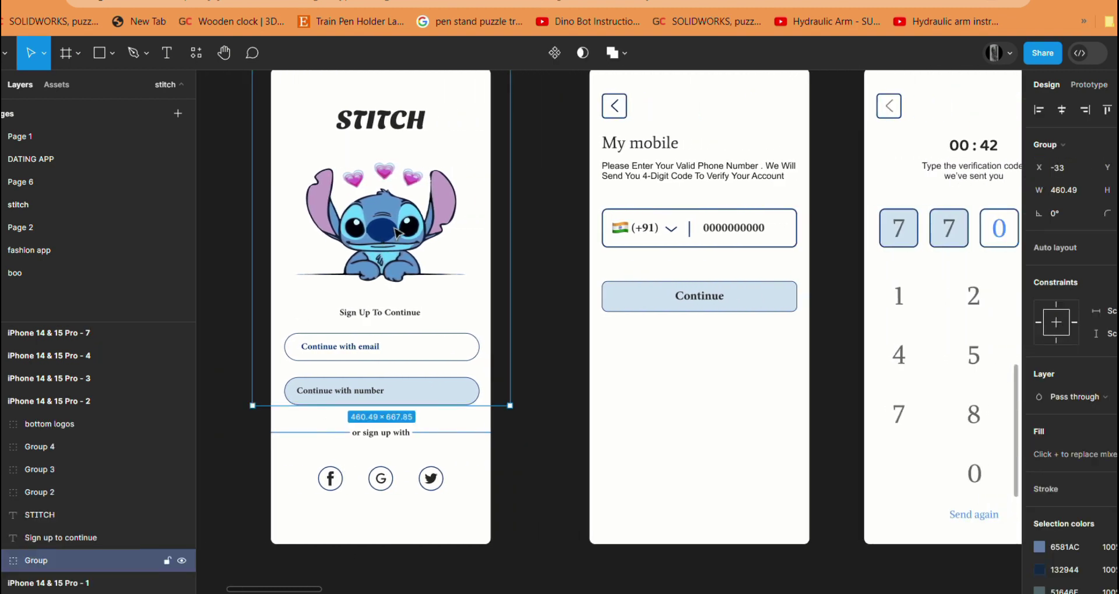
double_click(398, 233)
left_click(484, 549)
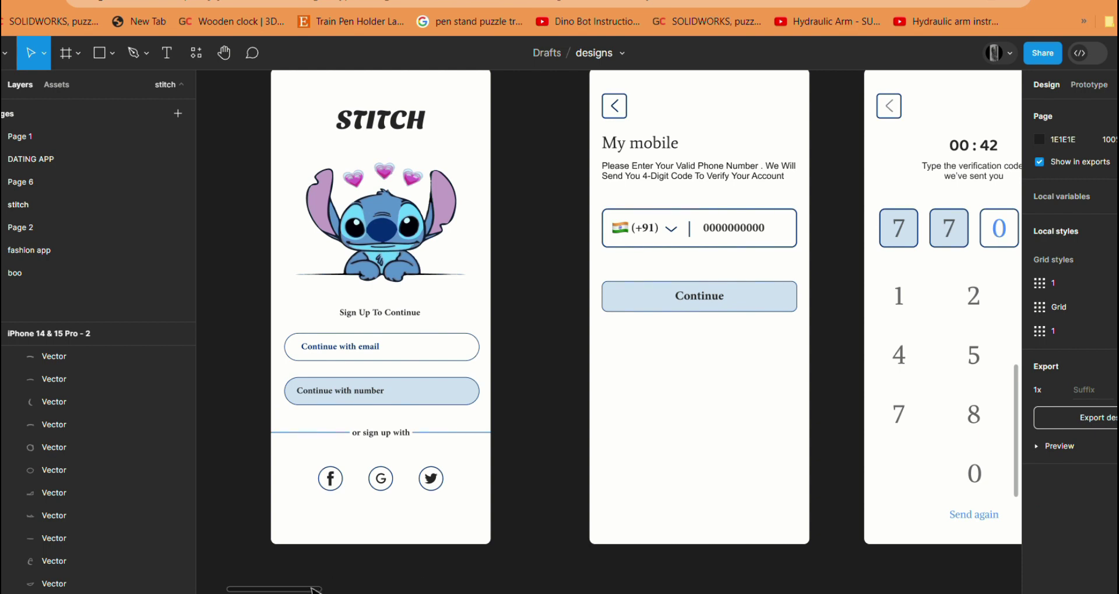
Pan across the canvas to bring the rightmost phone screens into view.
scroll(310, 592, "right", 3)
scroll(310, 591, "right", 5)
scroll(310, 591, "right", 4)
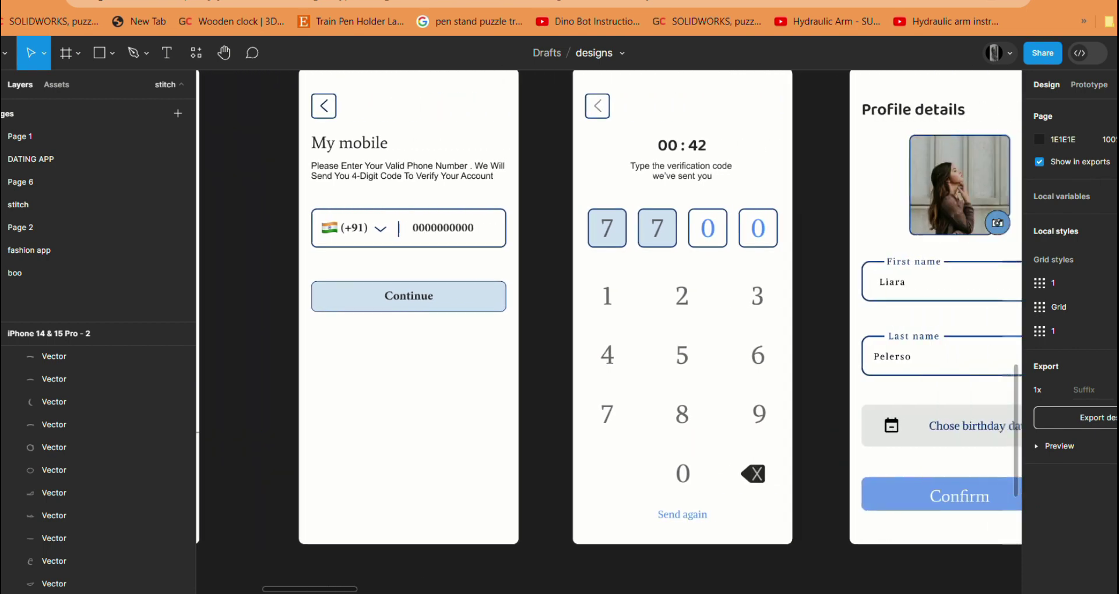
scroll(311, 592, "right", 1)
scroll(609, 308, "right", 6)
scroll(609, 308, "right", 2)
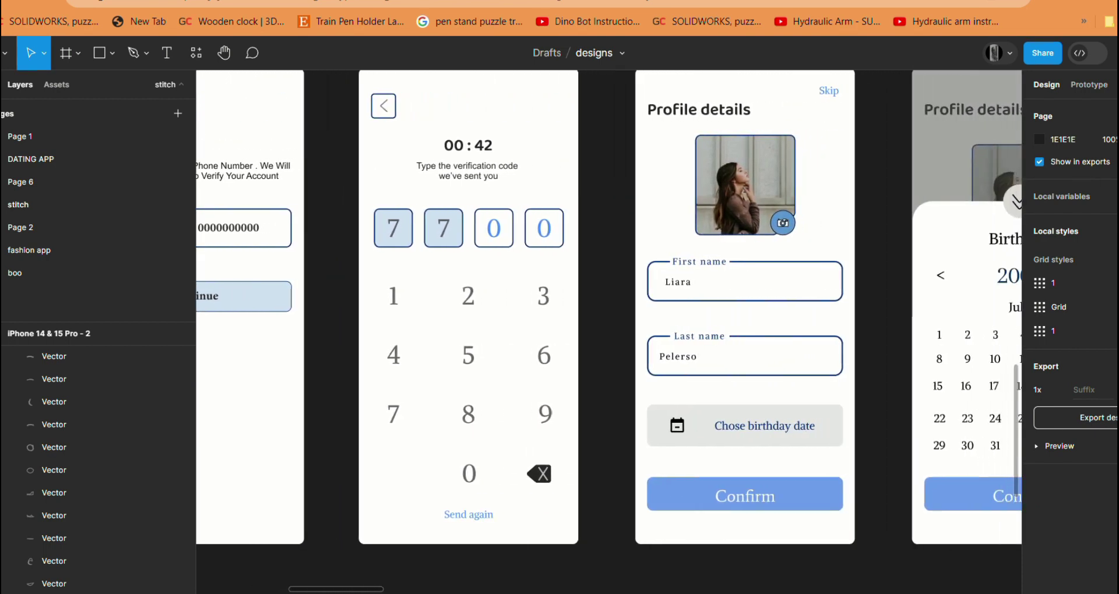
scroll(609, 308, "right", 3)
scroll(609, 308, "right", 2)
scroll(608, 307, "right", 5)
scroll(609, 308, "right", 3)
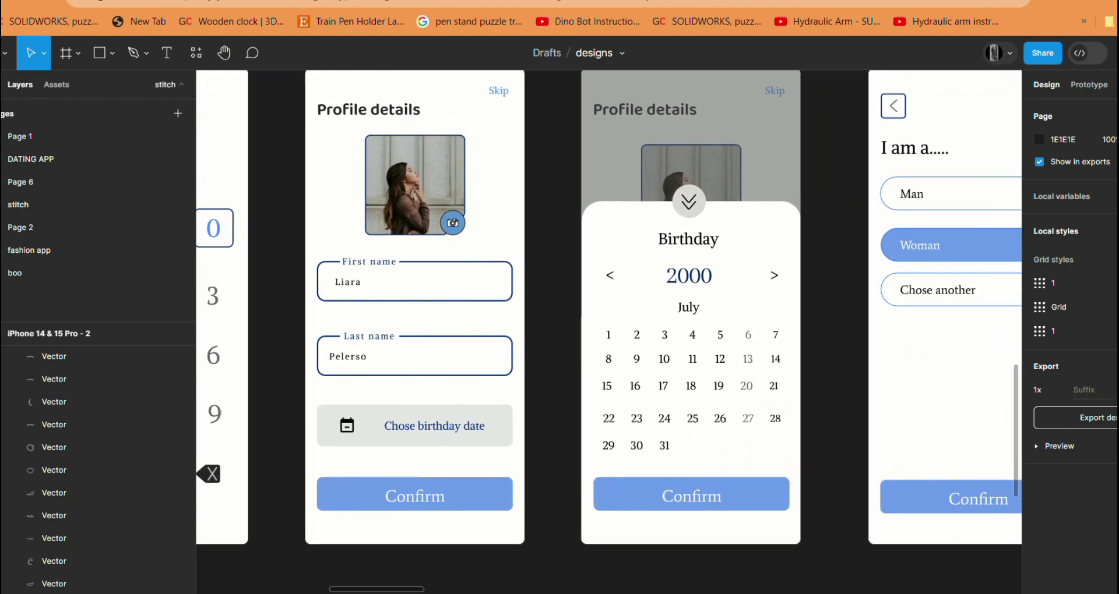
scroll(608, 308, "right", 1)
scroll(609, 308, "right", 8)
scroll(609, 308, "right", 3)
scroll(609, 308, "right", 4)
scroll(609, 308, "right", 1)
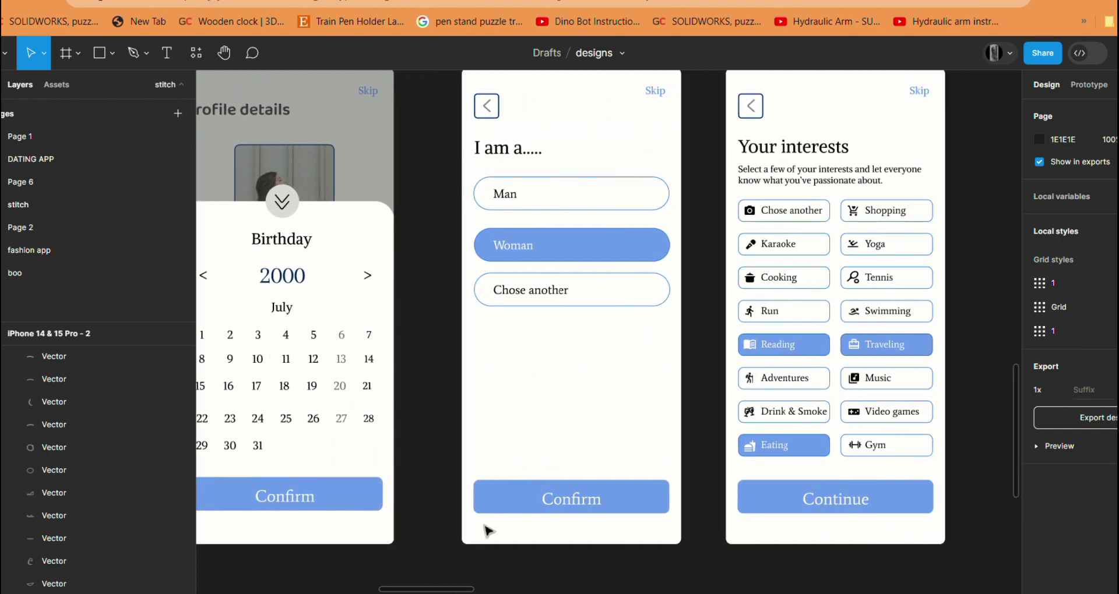
scroll(489, 529, "down", 2, "ctrl")
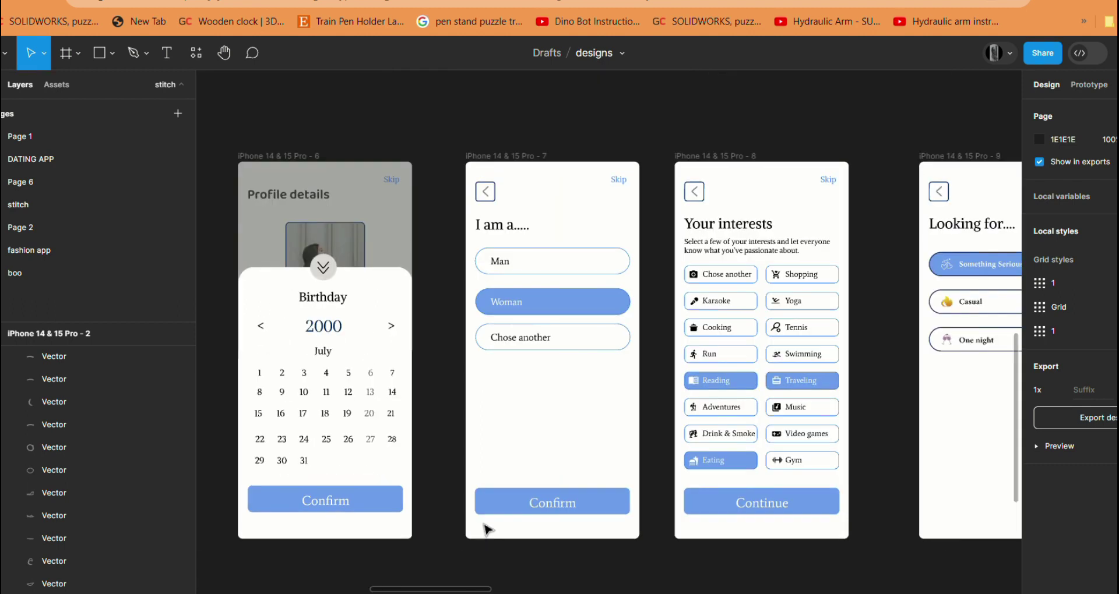
scroll(416, 589, "right", 3)
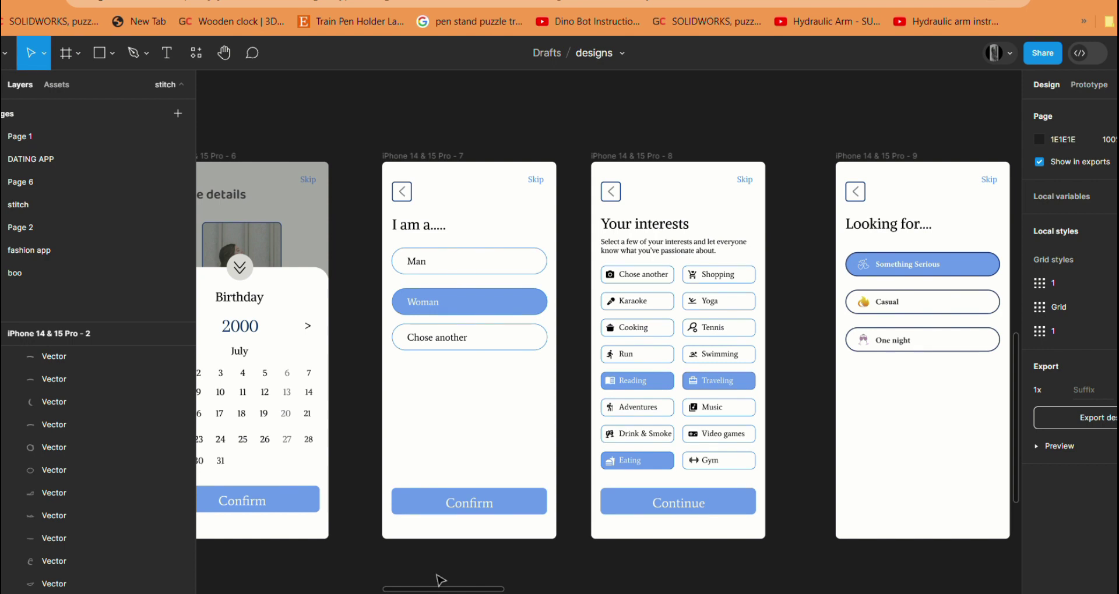
scroll(609, 373, "right", 2)
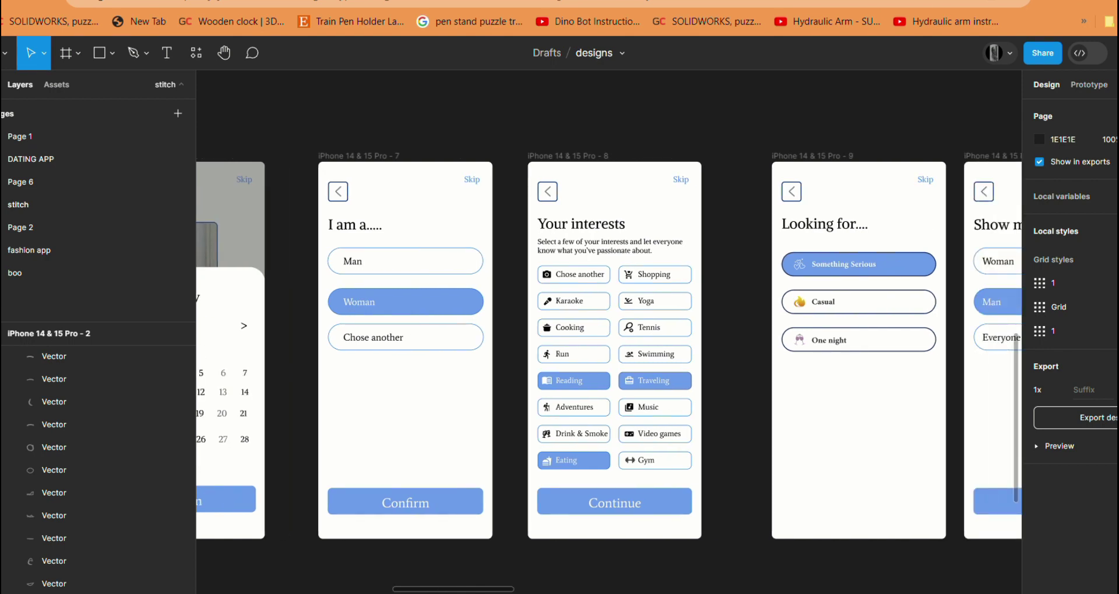
scroll(609, 373, "right", 3)
scroll(609, 373, "right", 3)
scroll(608, 373, "right", 2)
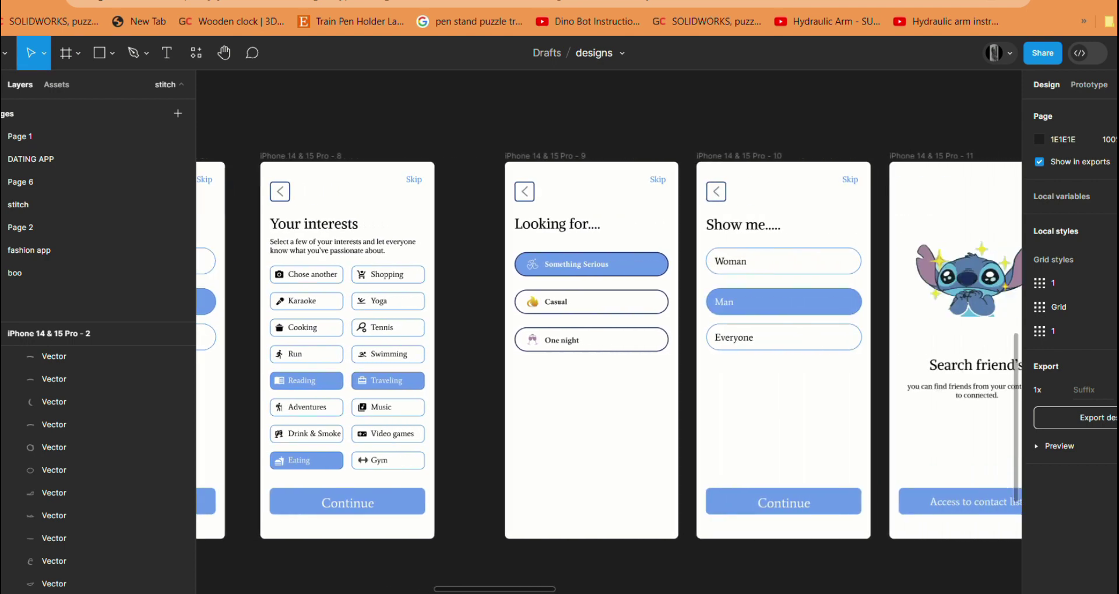
scroll(608, 373, "right", 1)
scroll(609, 373, "right", 9)
scroll(609, 373, "right", 1)
scroll(609, 373, "right", 8)
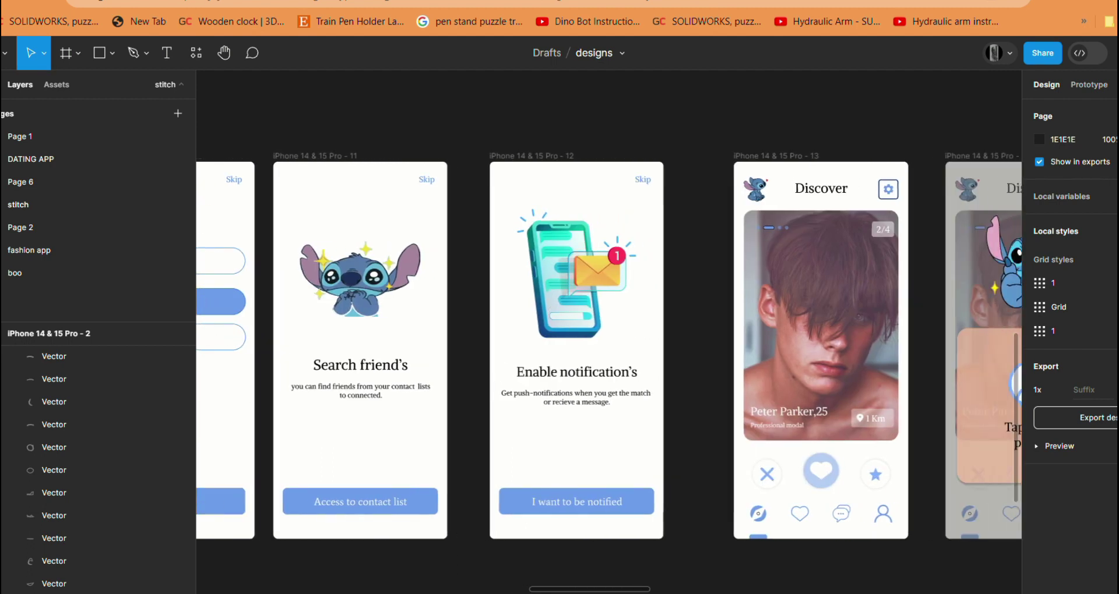
scroll(609, 373, "right", 3)
scroll(692, 501, "right", 7)
scroll(692, 501, "right", 3)
scroll(692, 501, "right", 2)
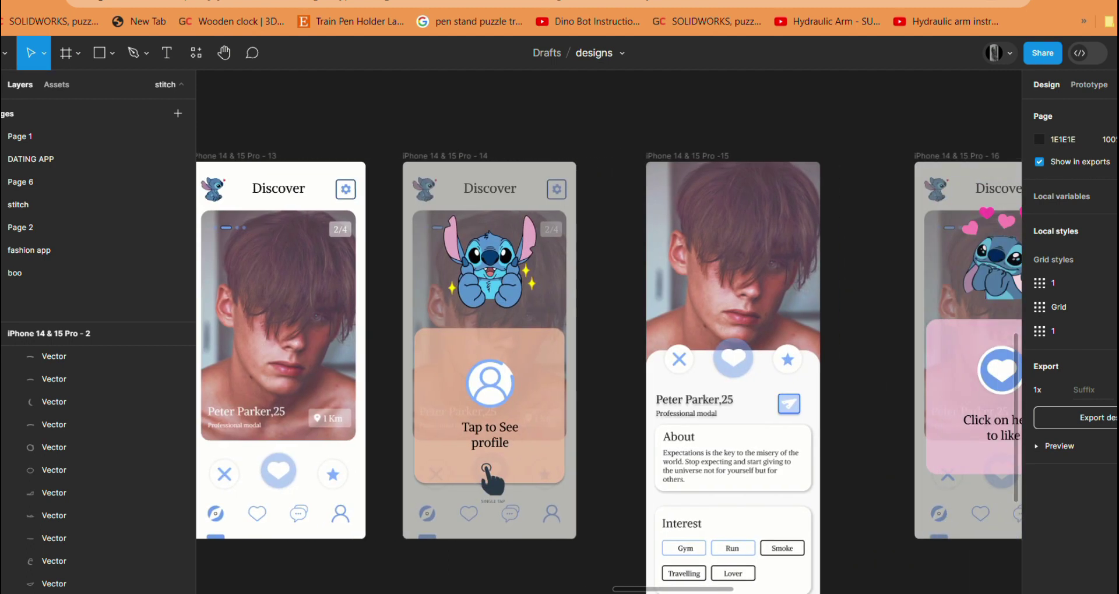
scroll(692, 501, "down", 3)
scroll(692, 501, "down", 6)
scroll(692, 501, "down", 4)
scroll(699, 495, "up", 7)
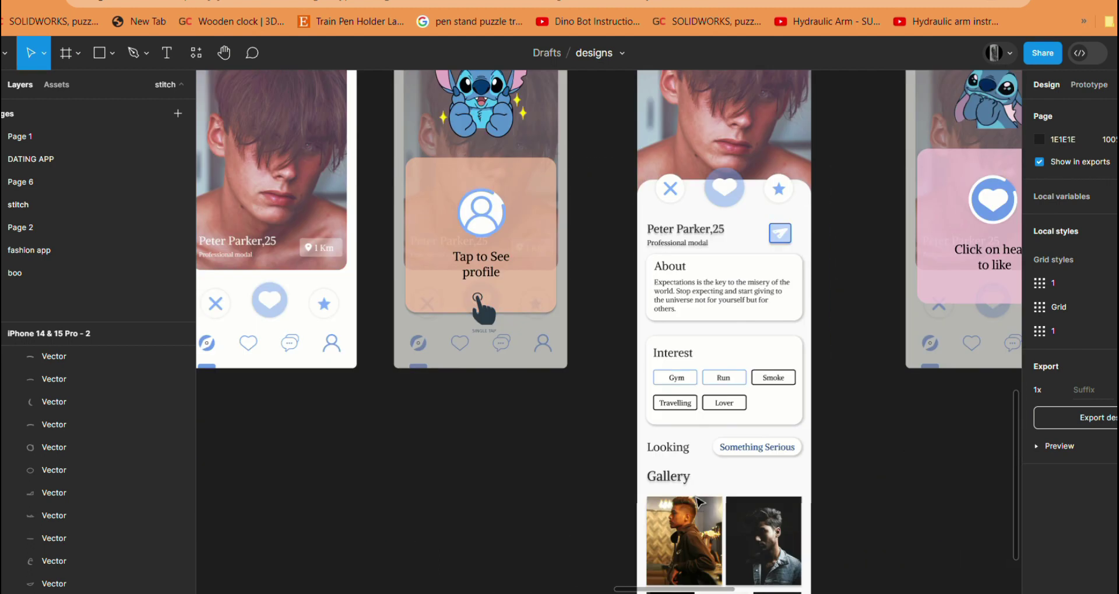
scroll(710, 488, "up", 6)
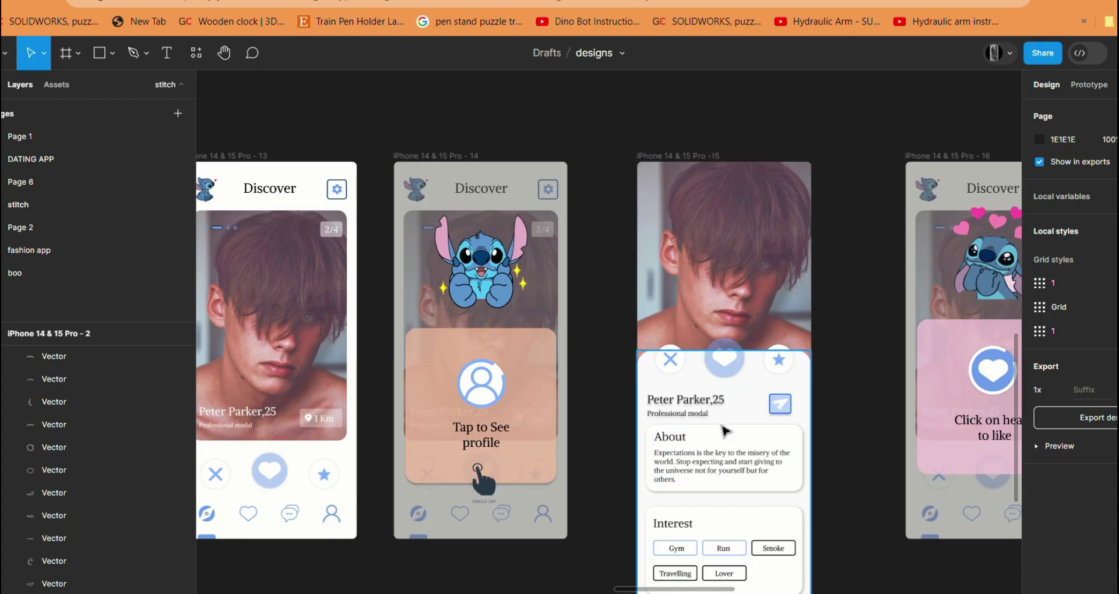
scroll(670, 466, "down", 9)
scroll(702, 527, "right", 2)
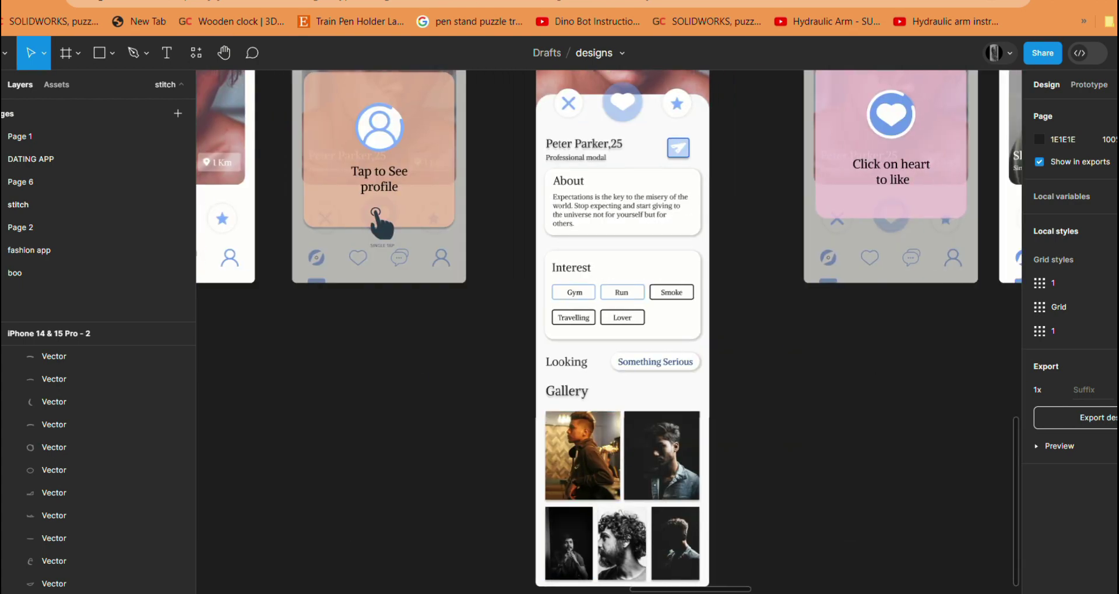
scroll(702, 527, "right", 3)
scroll(702, 527, "right", 2)
scroll(702, 528, "up", 2)
scroll(703, 527, "up", 2)
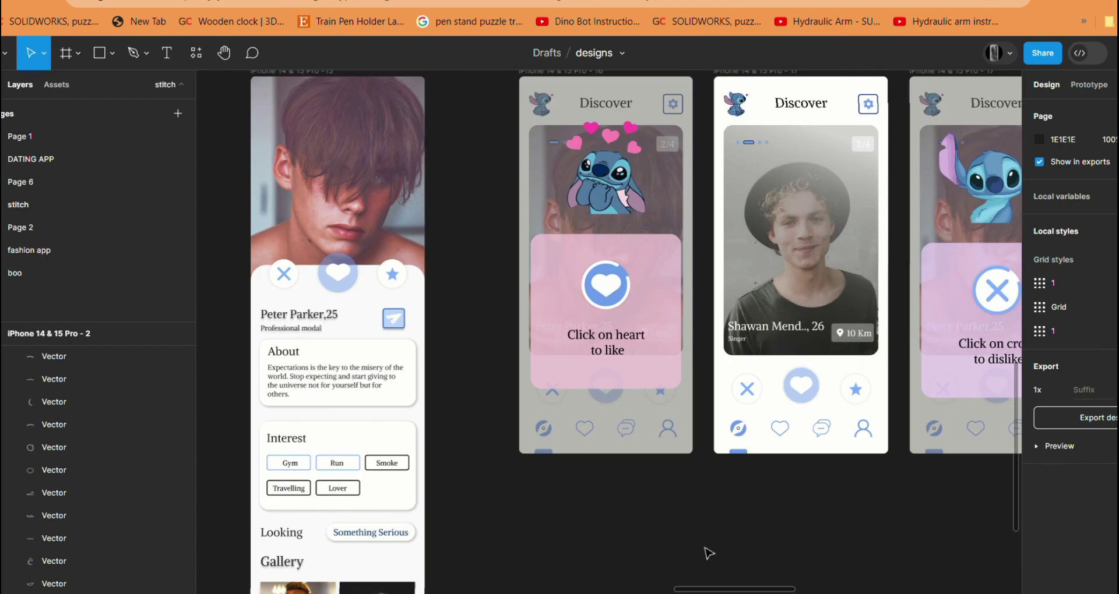
scroll(717, 591, "right", 2)
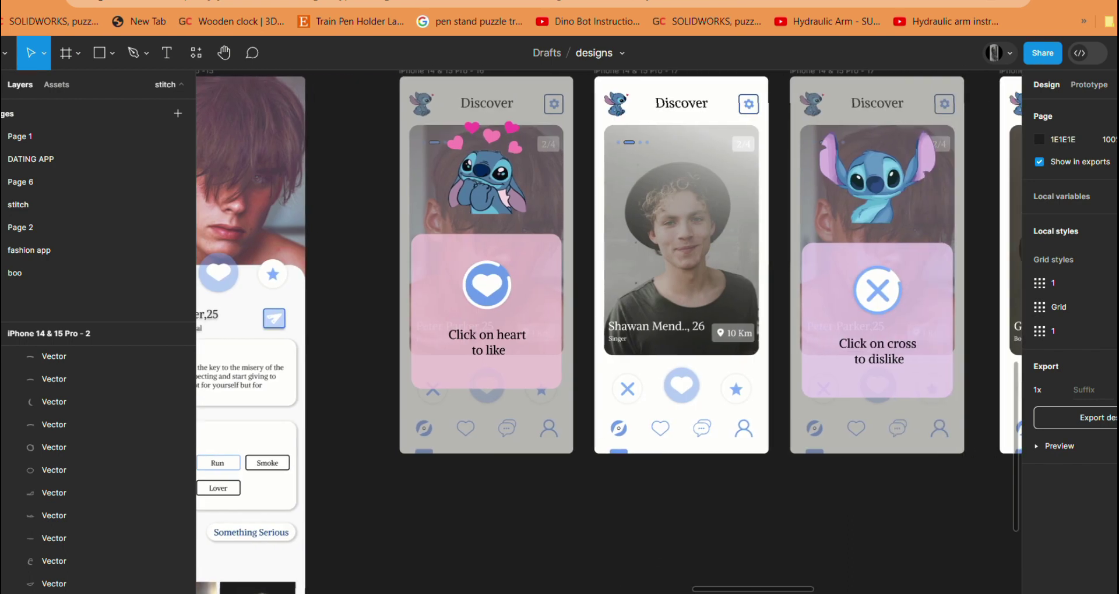
scroll(718, 592, "right", 3)
scroll(718, 591, "right", 3)
scroll(718, 592, "right", 3)
scroll(766, 535, "right", 1)
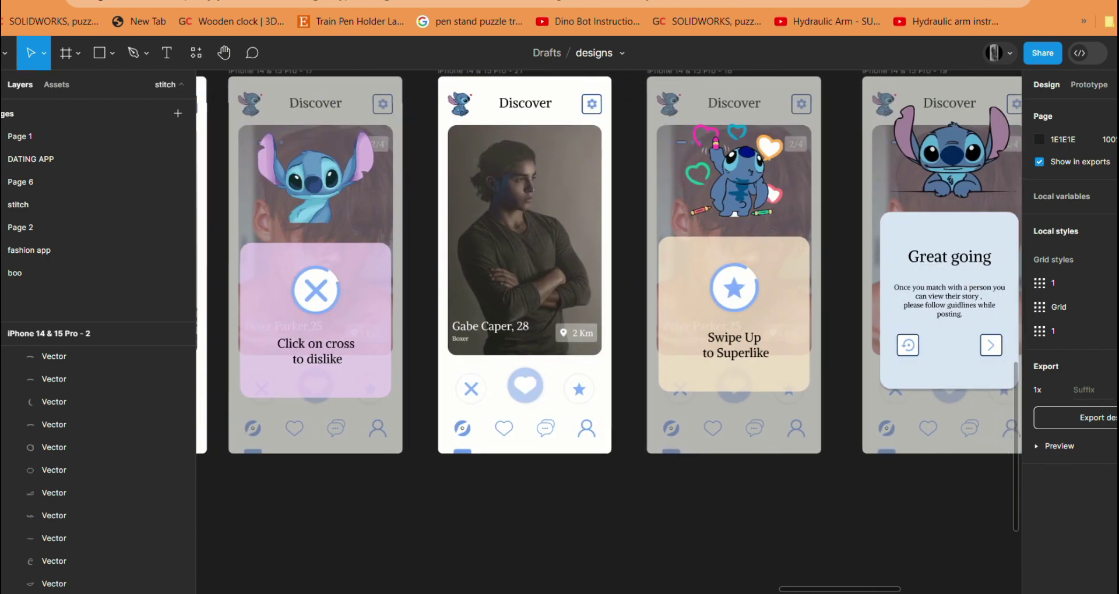
scroll(766, 534, "right", 2)
scroll(766, 534, "up", 2)
scroll(699, 468, "down", 4)
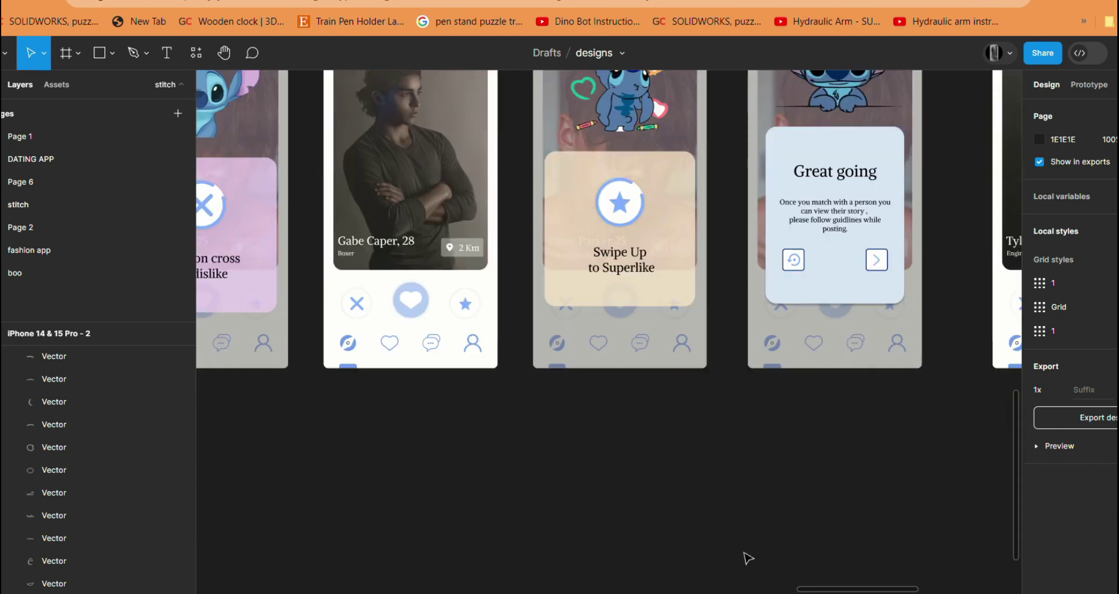
scroll(790, 572, "up", 2)
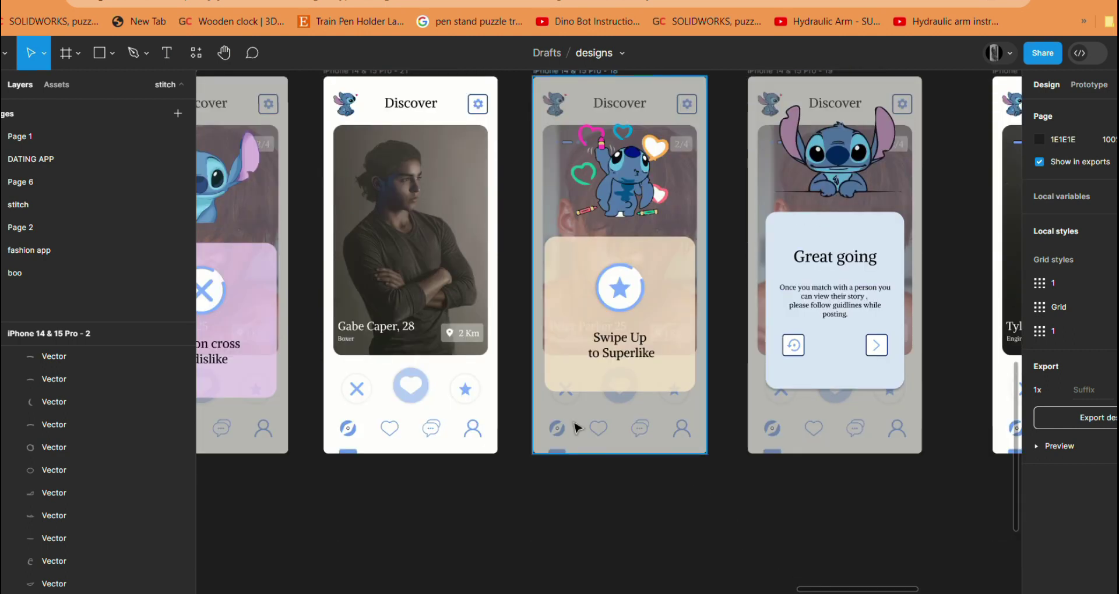
scroll(513, 430, "down", 3)
scroll(560, 430, "down", 2)
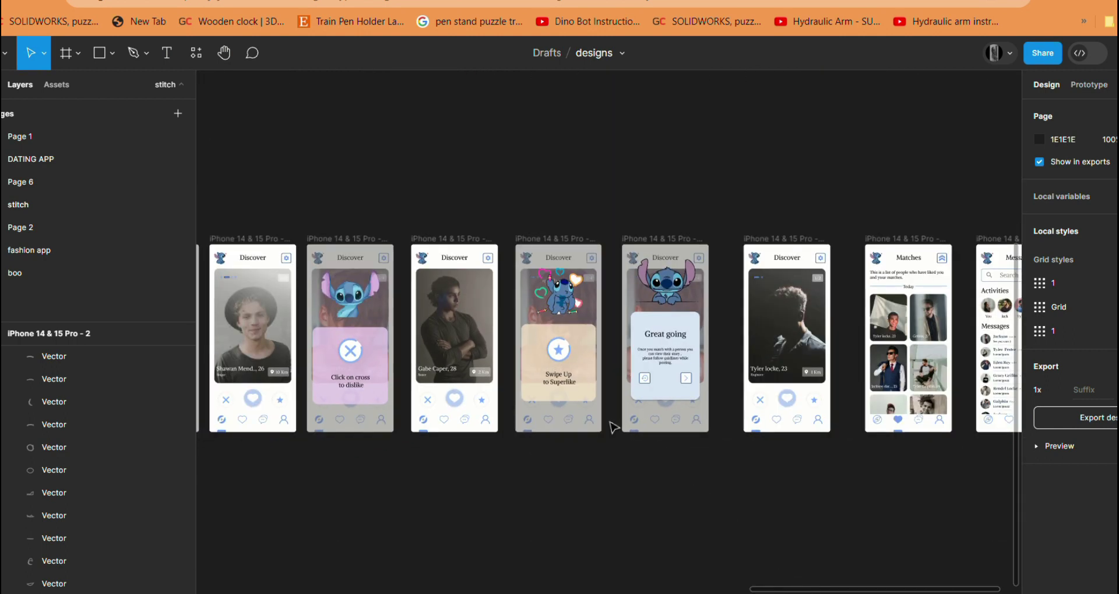
scroll(612, 430, "down", 2)
scroll(583, 443, "right", 2)
scroll(445, 430, "down", 2)
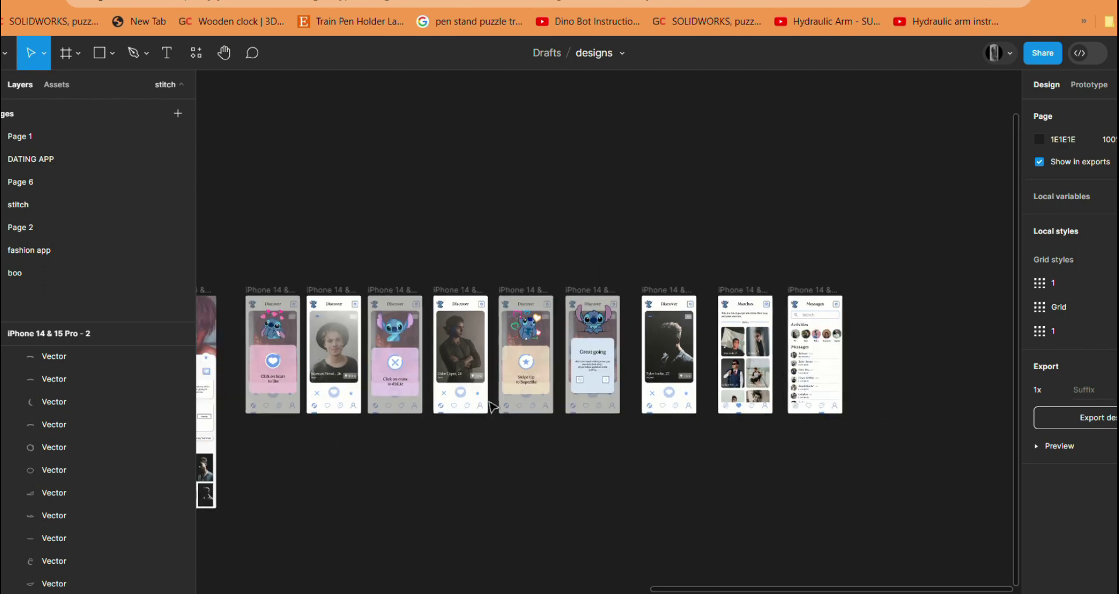
scroll(356, 419, "down", 1)
scroll(354, 422, "up", 1)
scroll(542, 448, "up", 2)
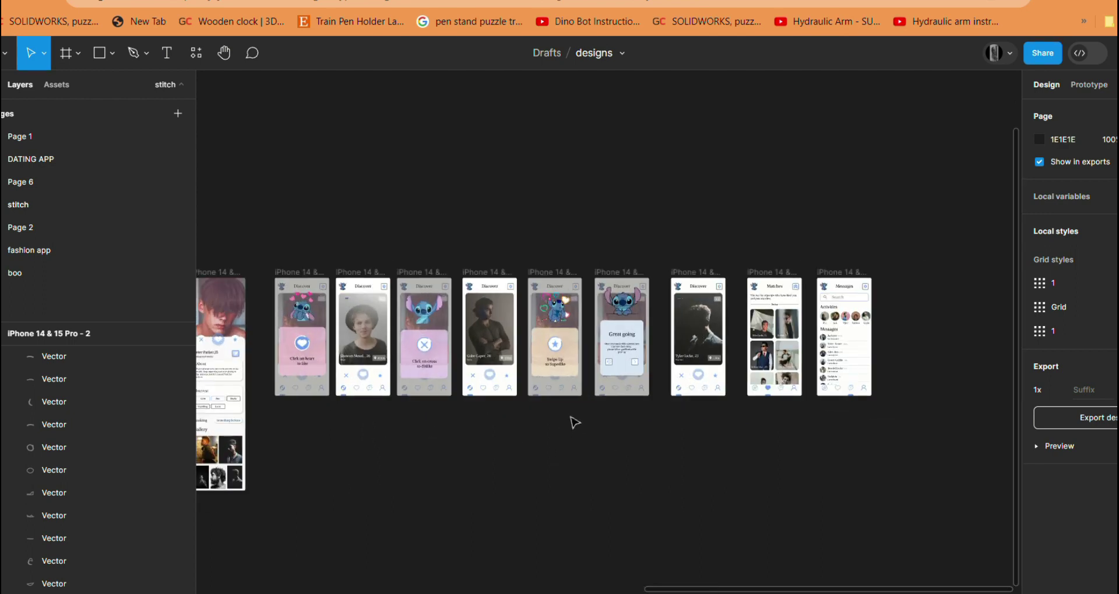
scroll(571, 408, "left", 2)
scroll(570, 396, "up", 2)
scroll(583, 390, "up", 1)
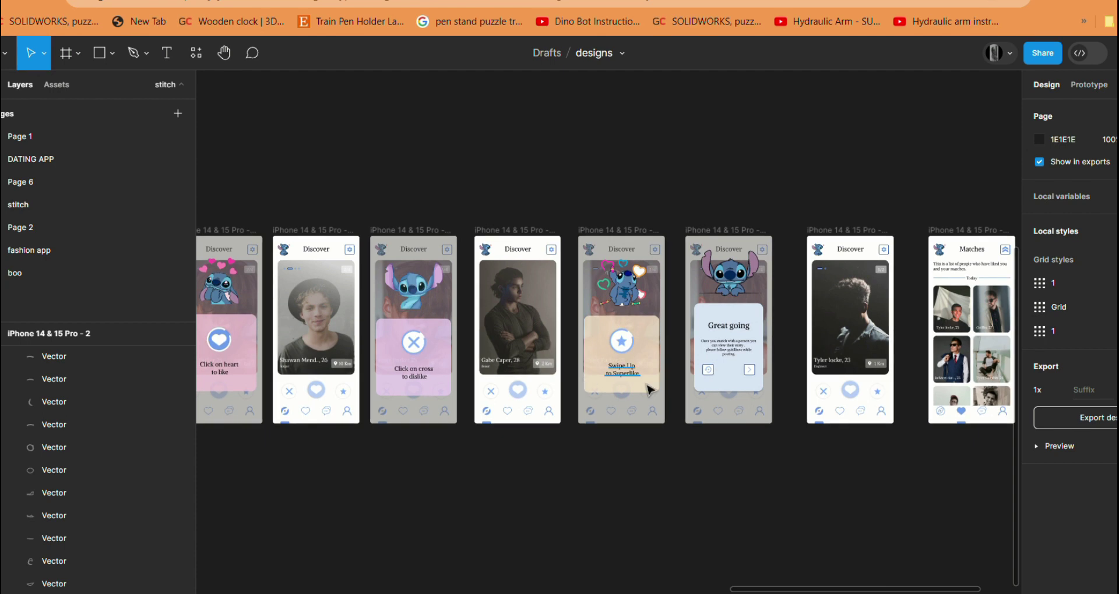
scroll(757, 349, "right", 1)
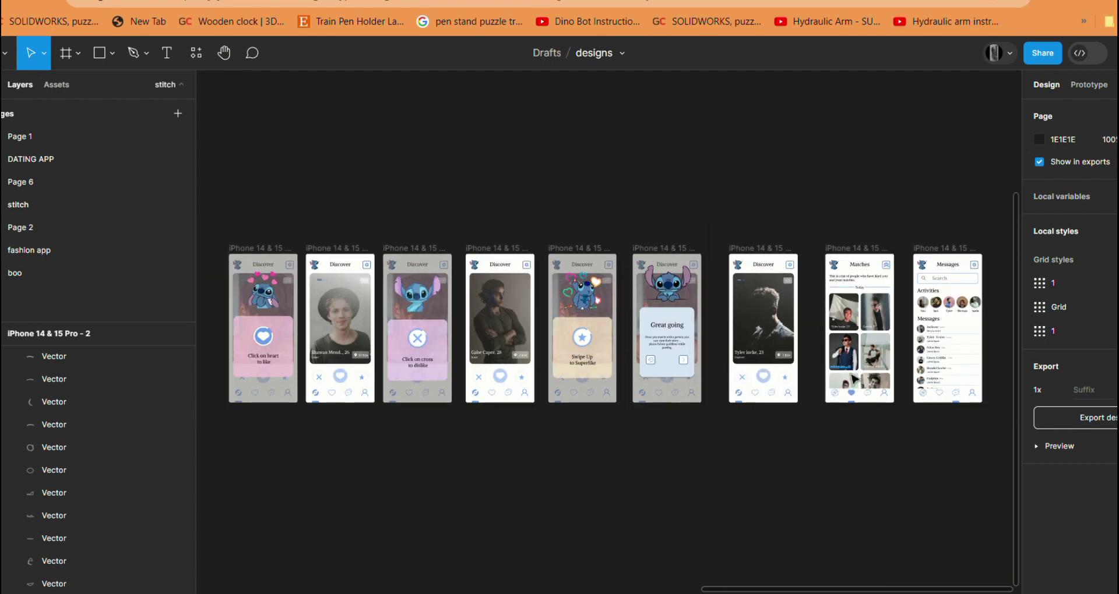
scroll(890, 366, "right", 1)
scroll(845, 356, "up", 1)
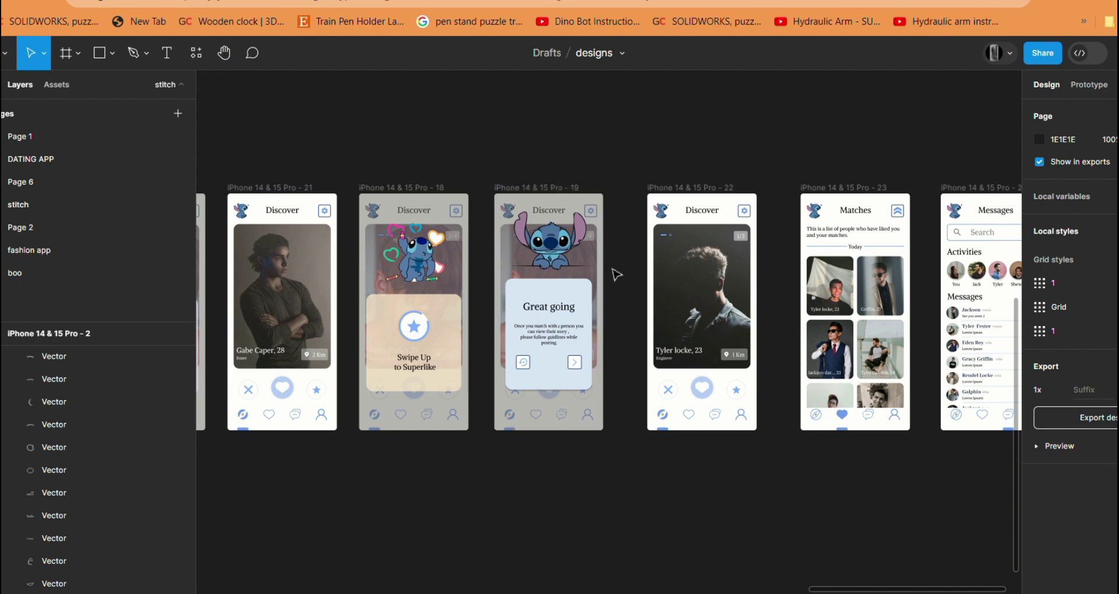
scroll(614, 272, "down", 5)
scroll(475, 150, "up", 2)
scroll(474, 150, "up", 2)
scroll(474, 150, "up", 1)
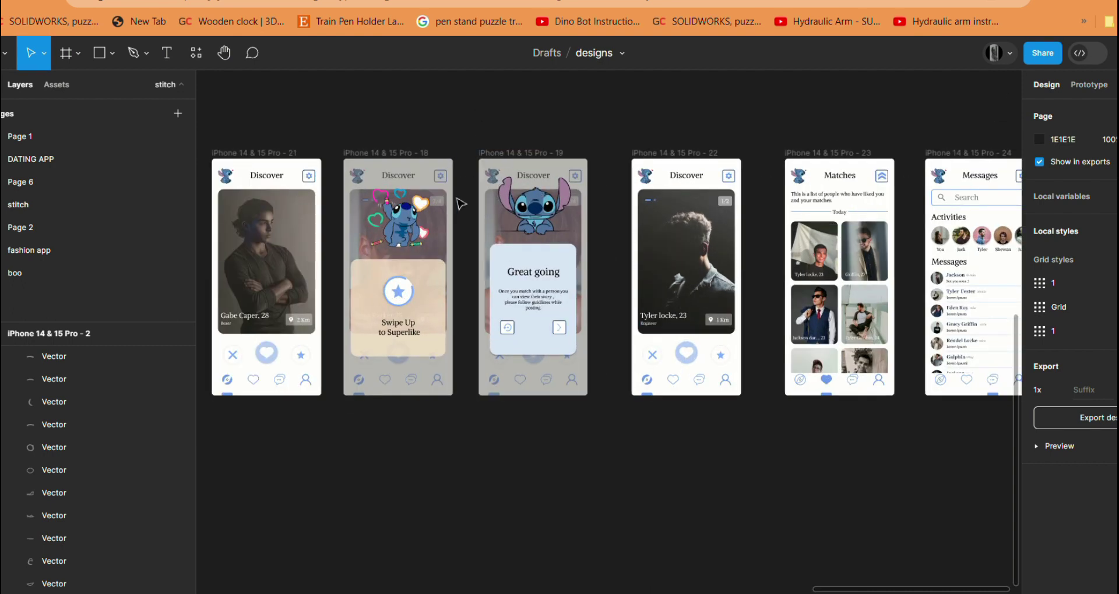
scroll(408, 146, "down", 3)
Move the four rightmost phone screens to the right to open a gap.
mouse_move(395, 153)
left_mouse_down()
mouse_move(542, 304)
mouse_move(764, 411)
left_mouse_up()
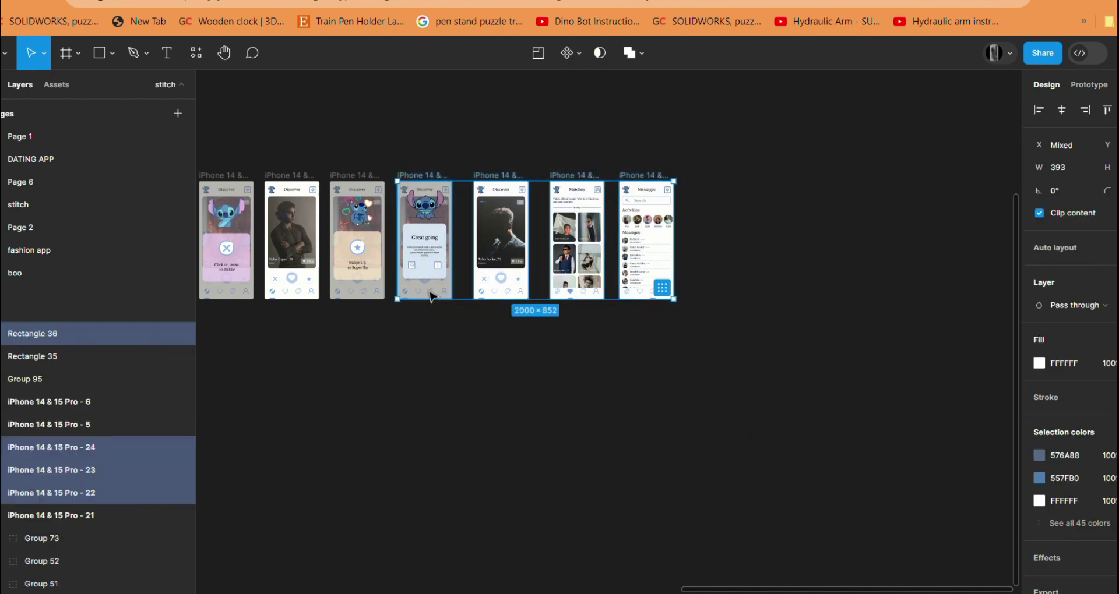
left_click_drag(432, 296, 496, 296)
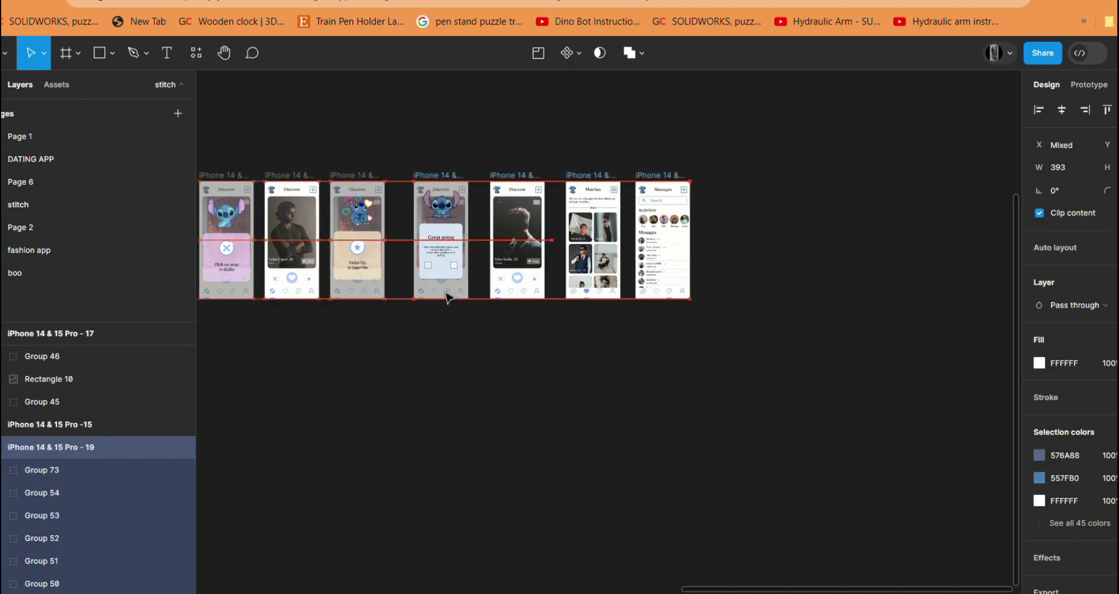
left_click(434, 342)
Place a copy of the arms-crossed Discover screen into the gap.
scroll(272, 199, "up", 5)
mouse_move(248, 99)
left_mouse_down()
mouse_move(408, 408)
mouse_move(457, 536)
left_mouse_up()
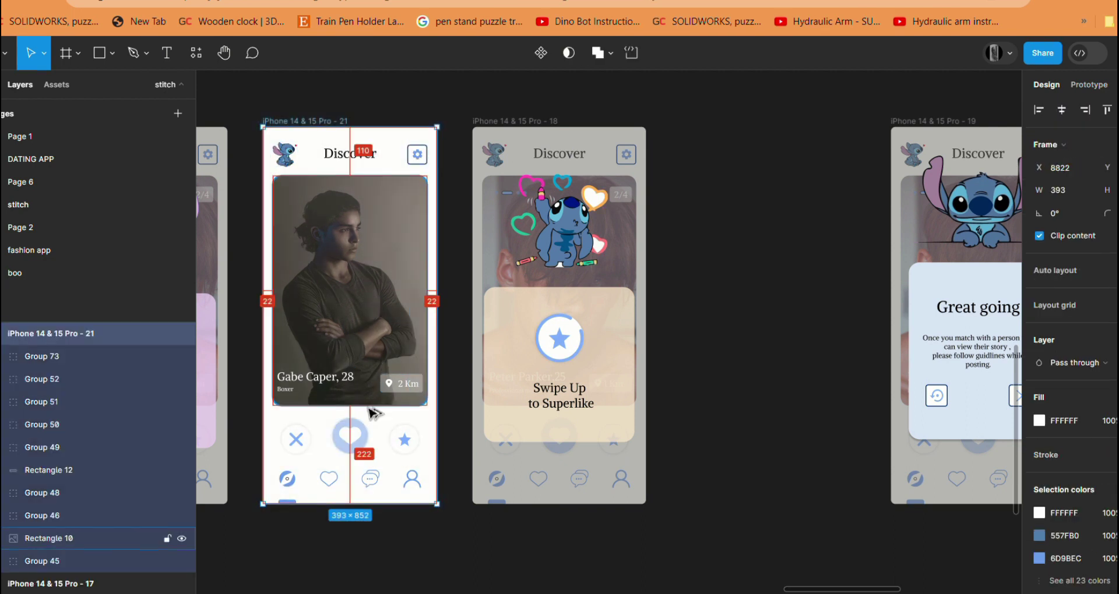
left_click_drag(373, 413, 786, 414)
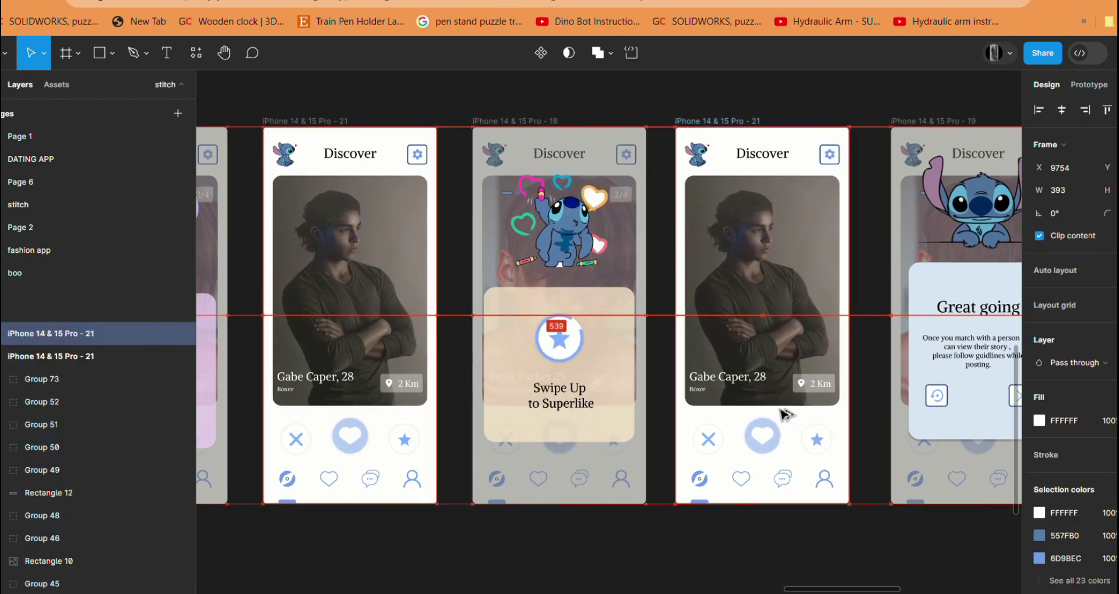
left_click(599, 539)
Replace the copied card's photo fill with a newly chosen image.
scroll(599, 539, "down", 3)
scroll(747, 480, "up", 3)
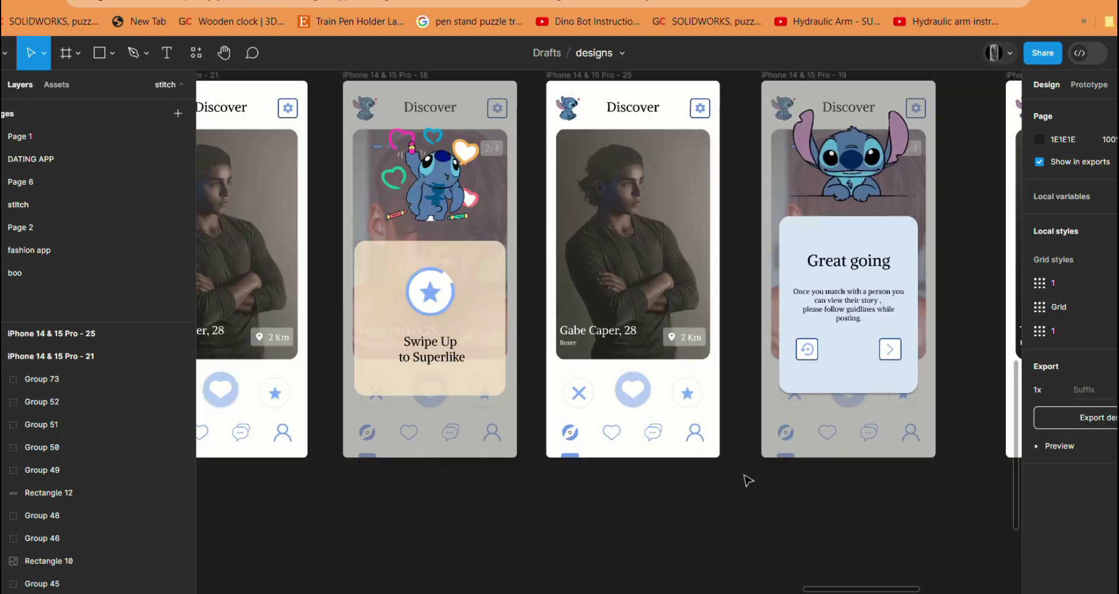
scroll(670, 291, "up", 1)
scroll(613, 218, "down", 3)
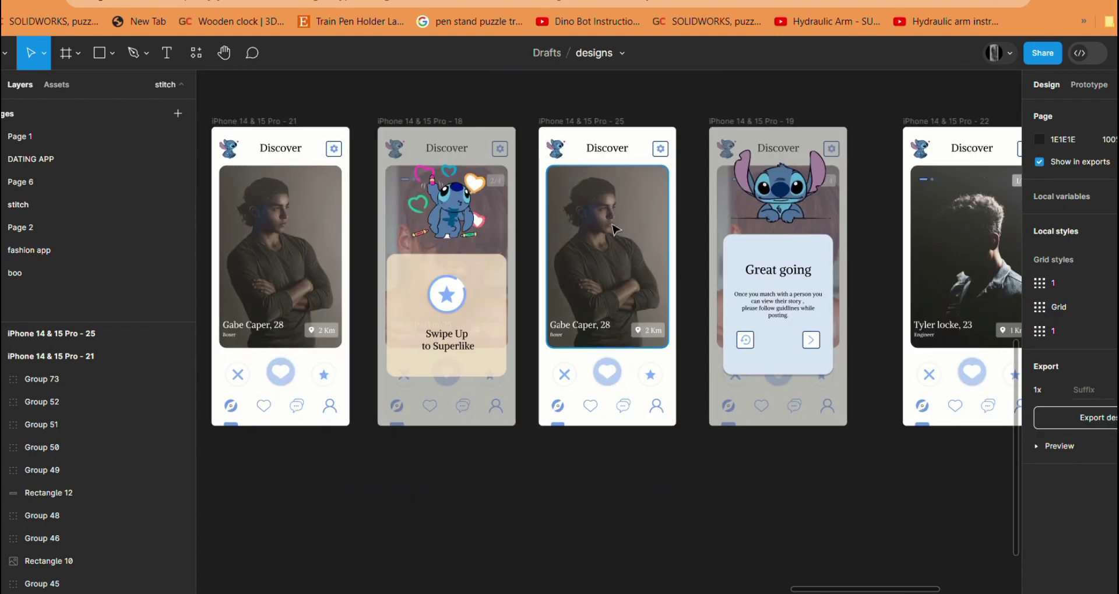
scroll(597, 291, "up", 3)
left_click(612, 233)
left_click(1039, 419)
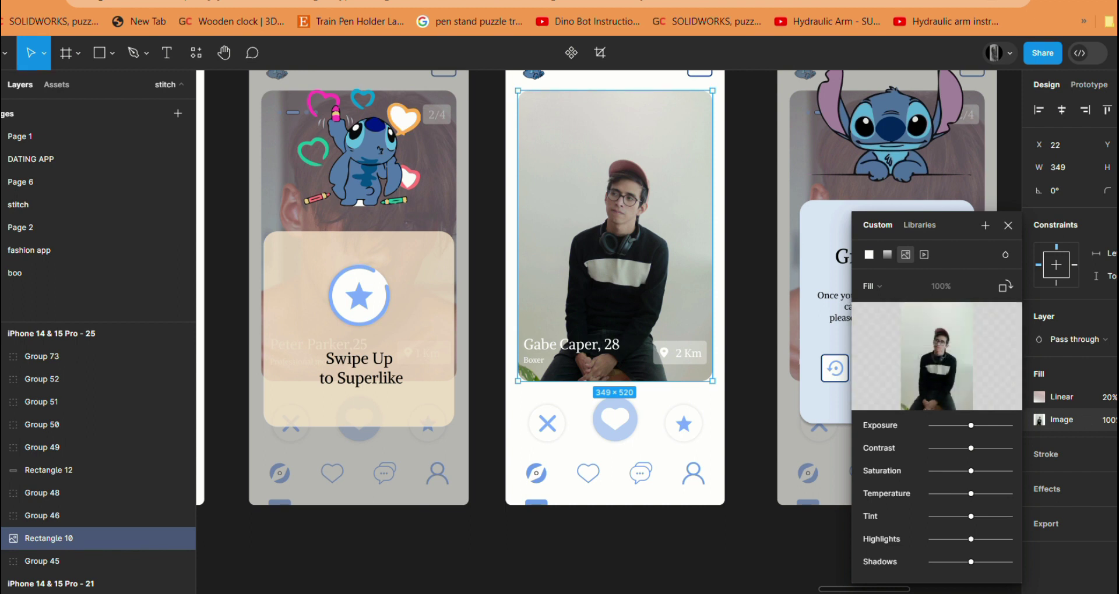
Set the gradient overlay from dark red 460B0B to transparent BA2222, second stop mid-way.
left_click(1087, 397)
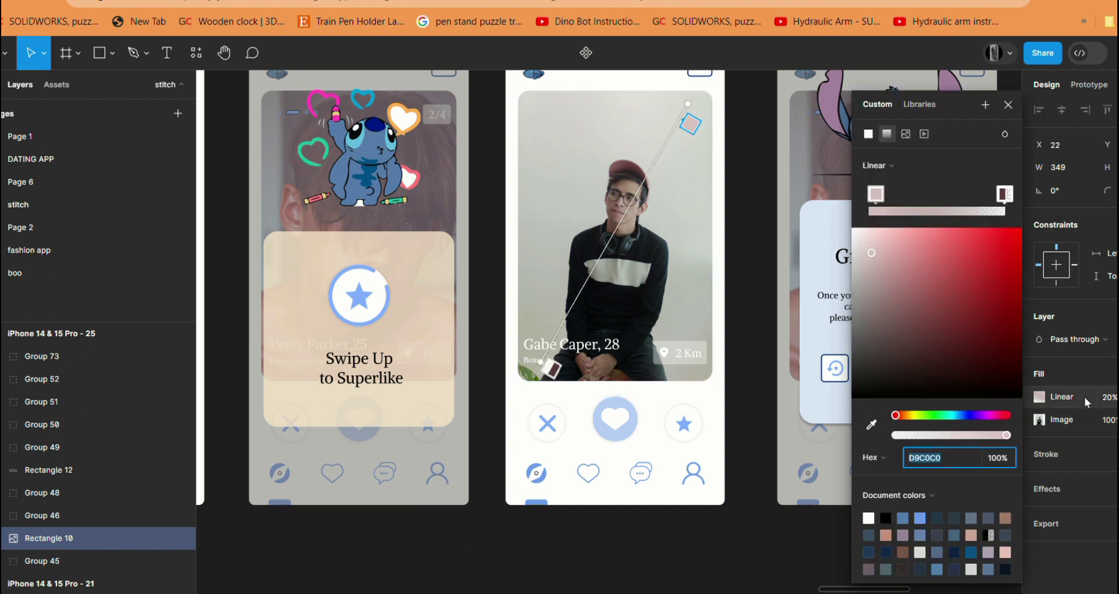
left_click(934, 282)
left_click_drag(934, 285, 988, 378)
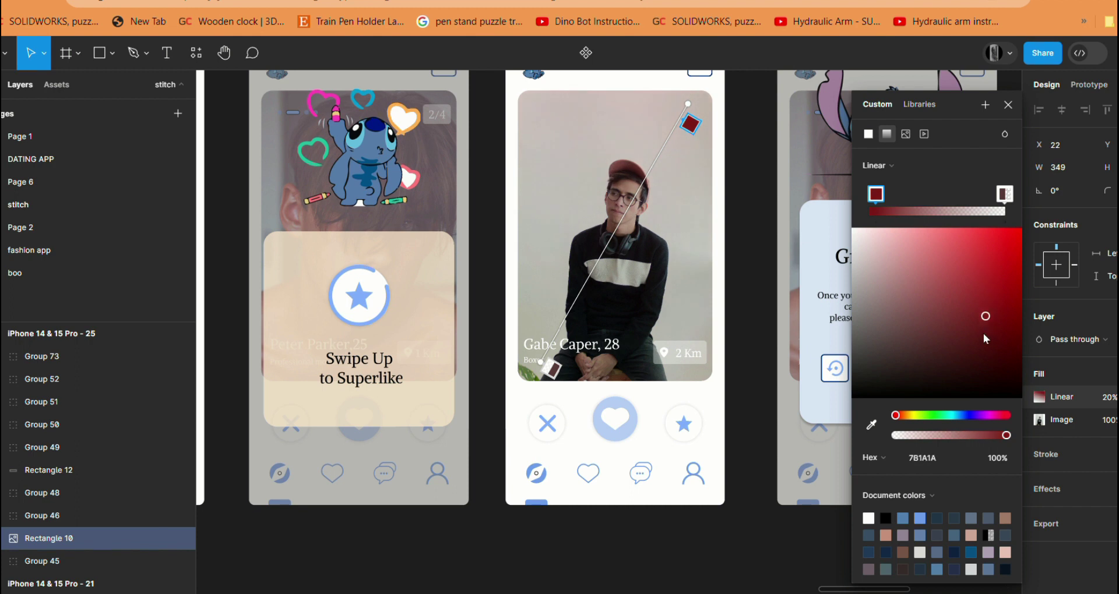
mouse_move(896, 404)
left_mouse_down()
mouse_move(902, 280)
mouse_move(994, 353)
left_mouse_up()
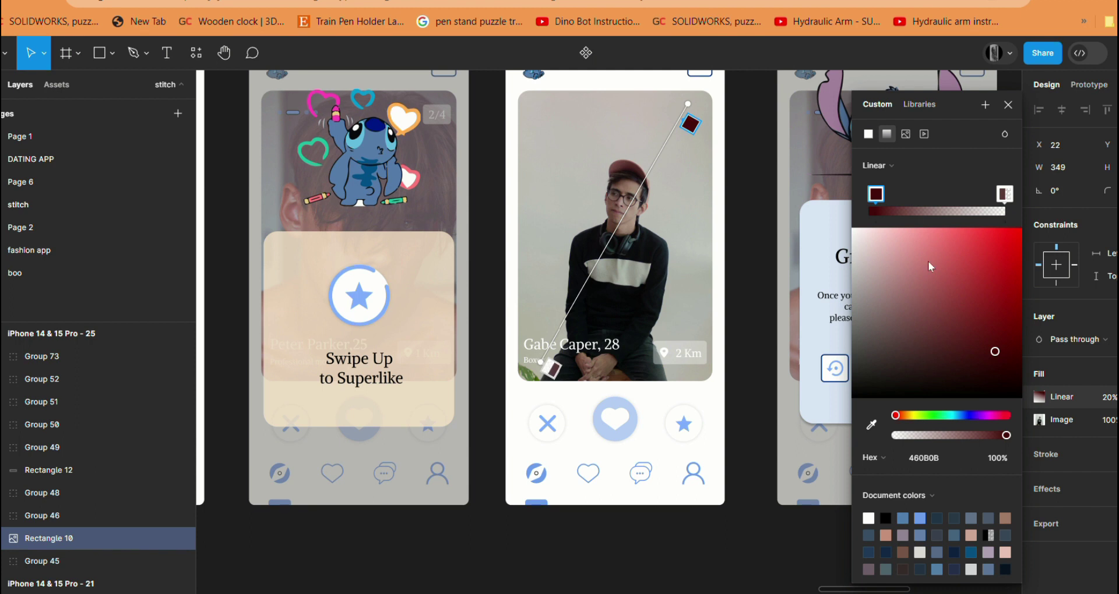
left_click(1004, 194)
left_click_drag(998, 232, 1005, 331)
left_click_drag(985, 366, 990, 274)
mouse_move(1004, 194)
left_mouse_down()
mouse_move(938, 194)
mouse_move(963, 219)
left_mouse_up()
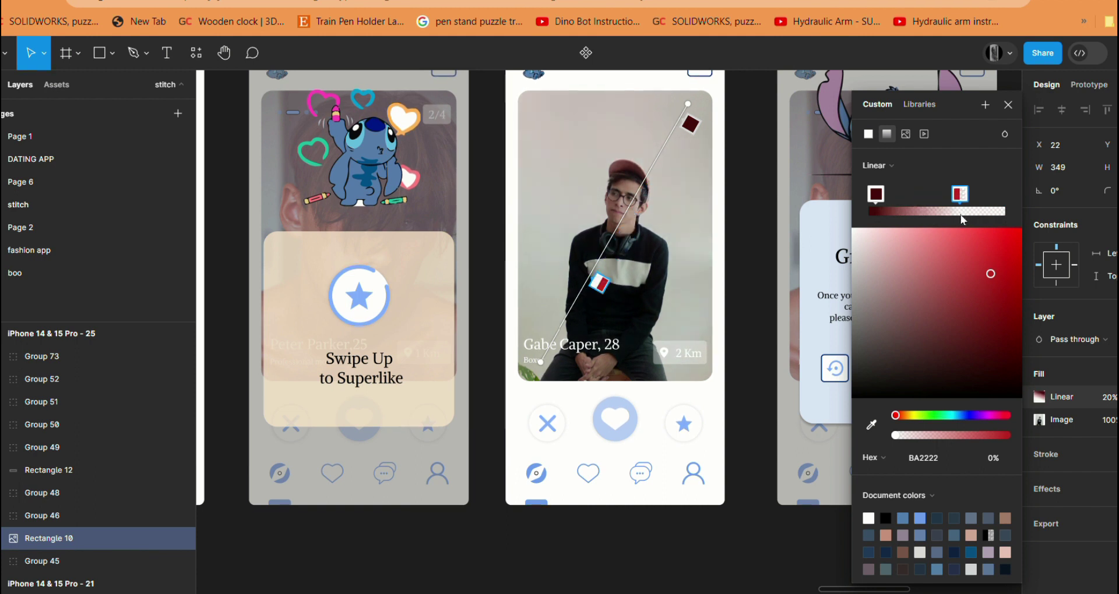
left_click(1011, 110)
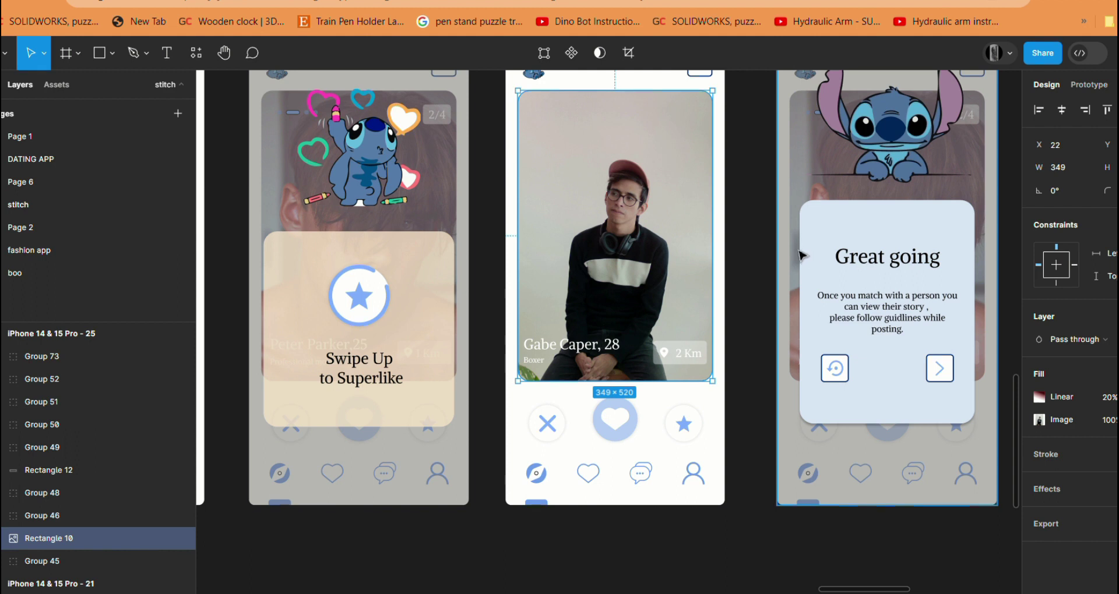
Replace the first name in the copied card's caption with a new name, keeping age 28.
left_click(737, 312)
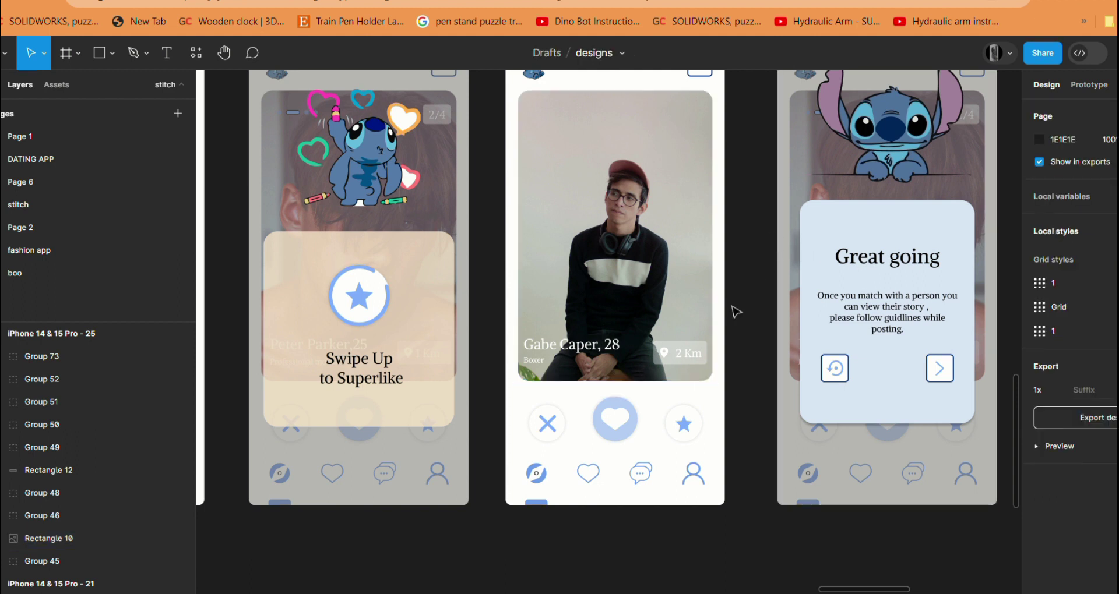
double_click(555, 362)
double_click(583, 349)
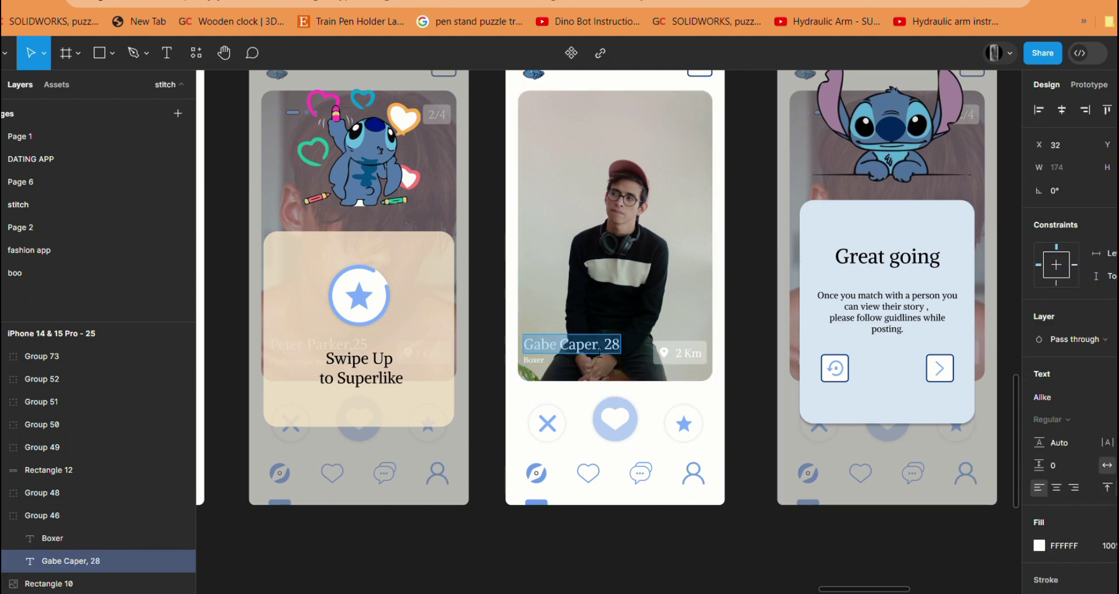
left_click(599, 348)
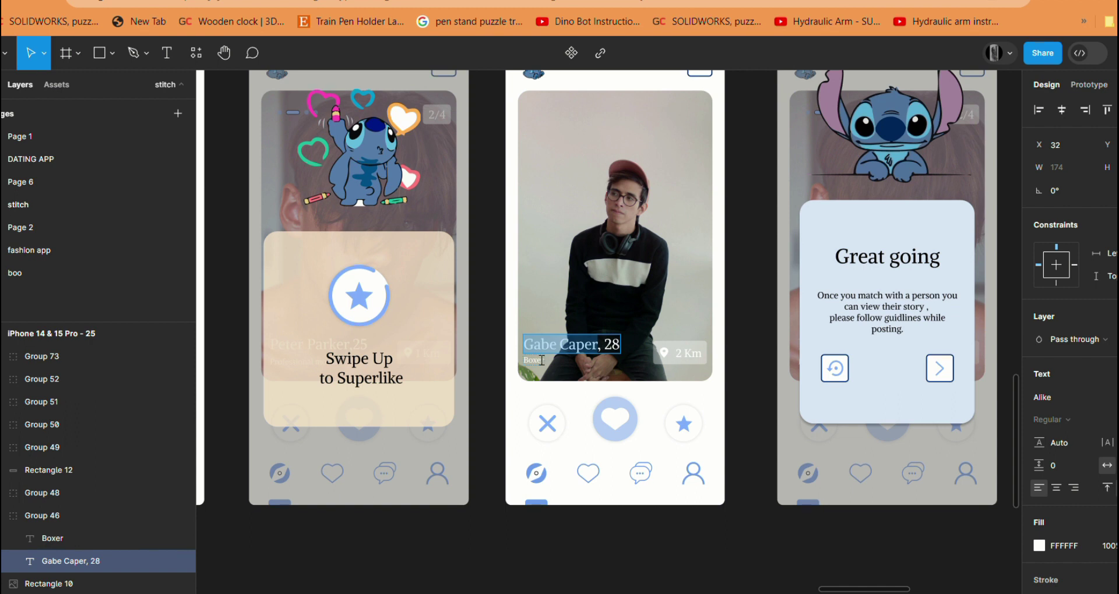
type("Paxton")
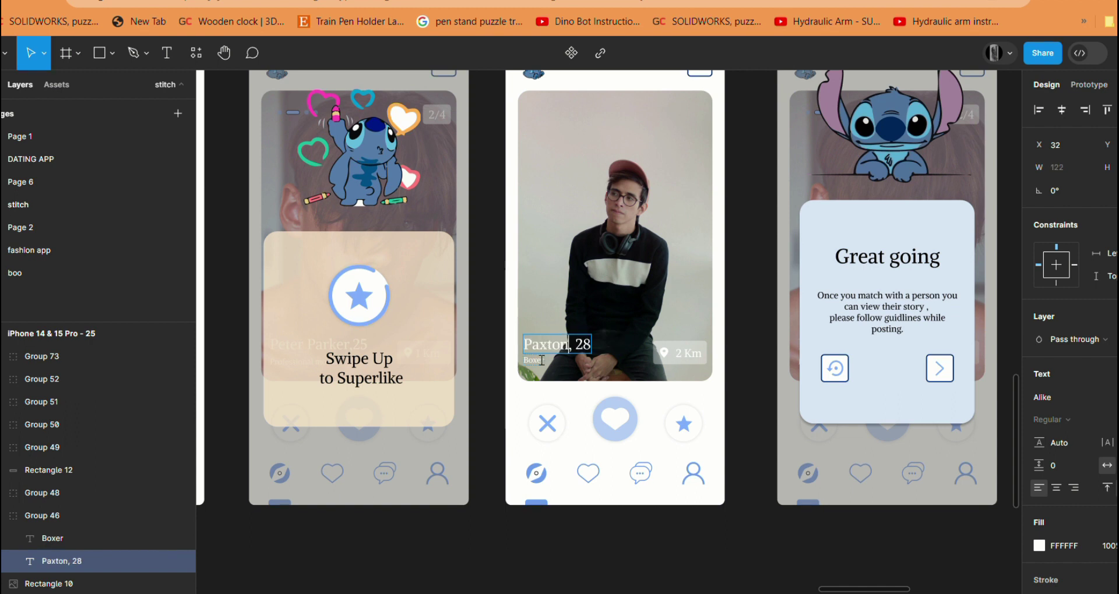
key("Escape")
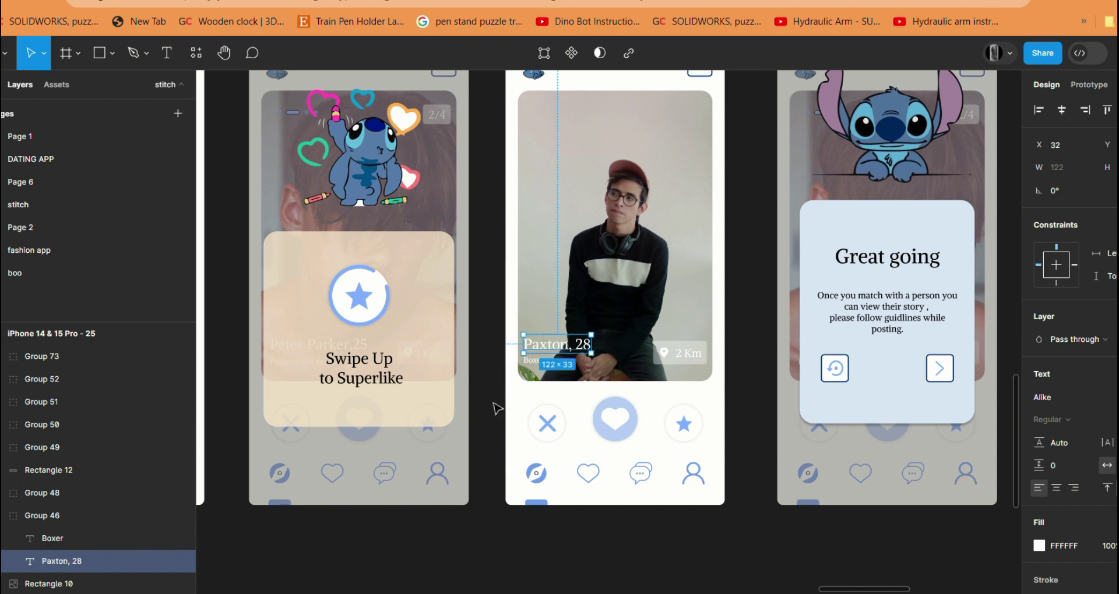
left_click(545, 540)
Review the Stitch frames on the canvas, then present the prototype from the welcome screen (1/25).
scroll(546, 542, "down", 5)
scroll(547, 542, "down", 5)
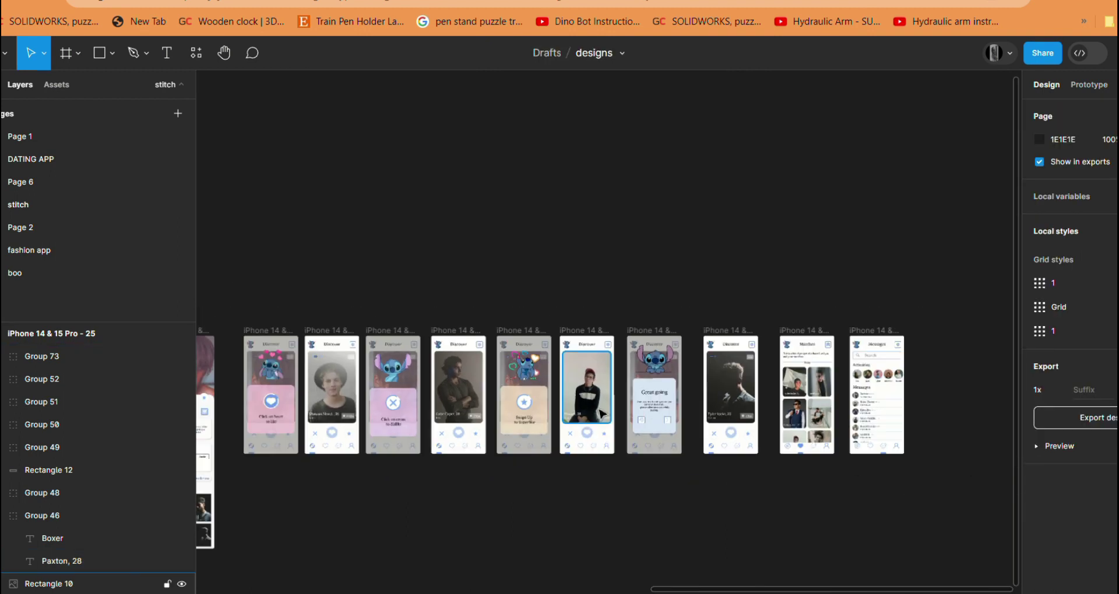
scroll(789, 454, "up", 3)
scroll(876, 399, "up", 3)
scroll(600, 380, "up", 2)
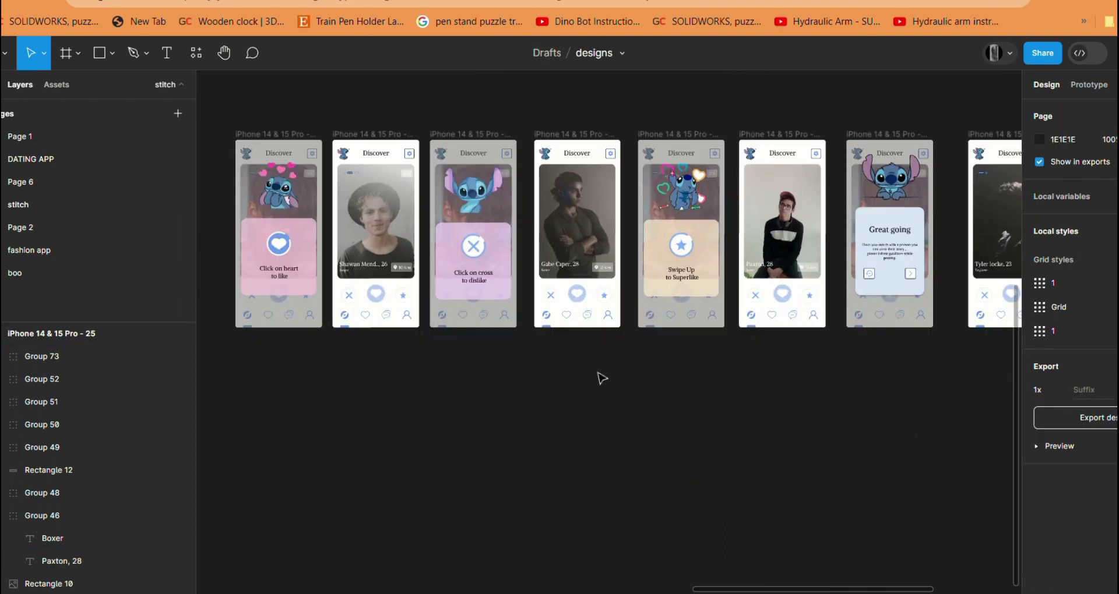
scroll(752, 388, "down", 2)
scroll(751, 387, "up", 2)
scroll(781, 320, "up", 3)
scroll(781, 319, "up", 2)
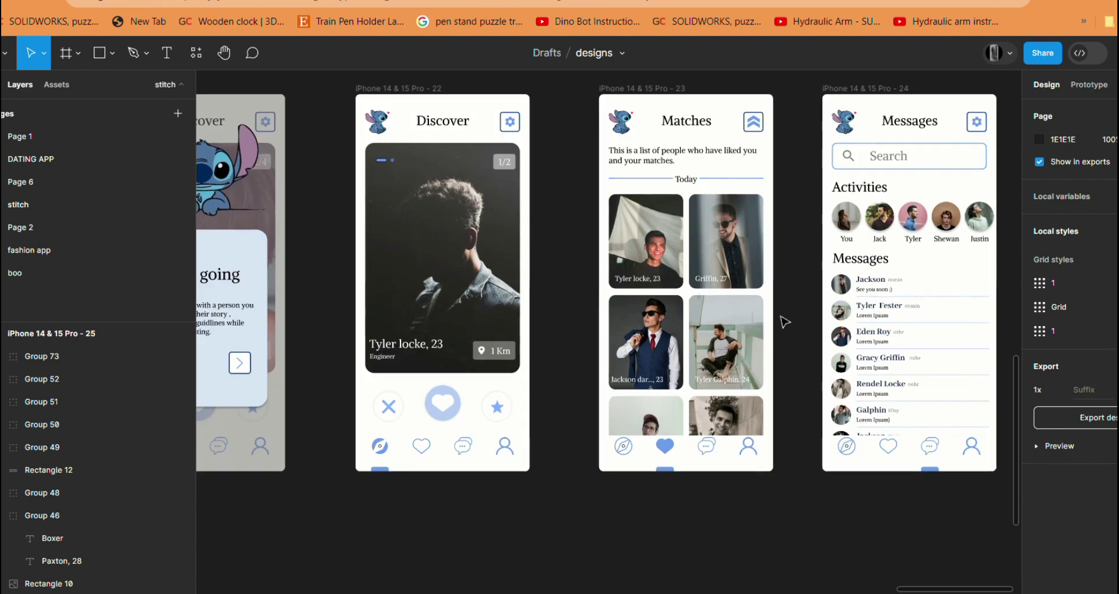
scroll(1014, 460, "up", 2)
scroll(991, 466, "up", 3)
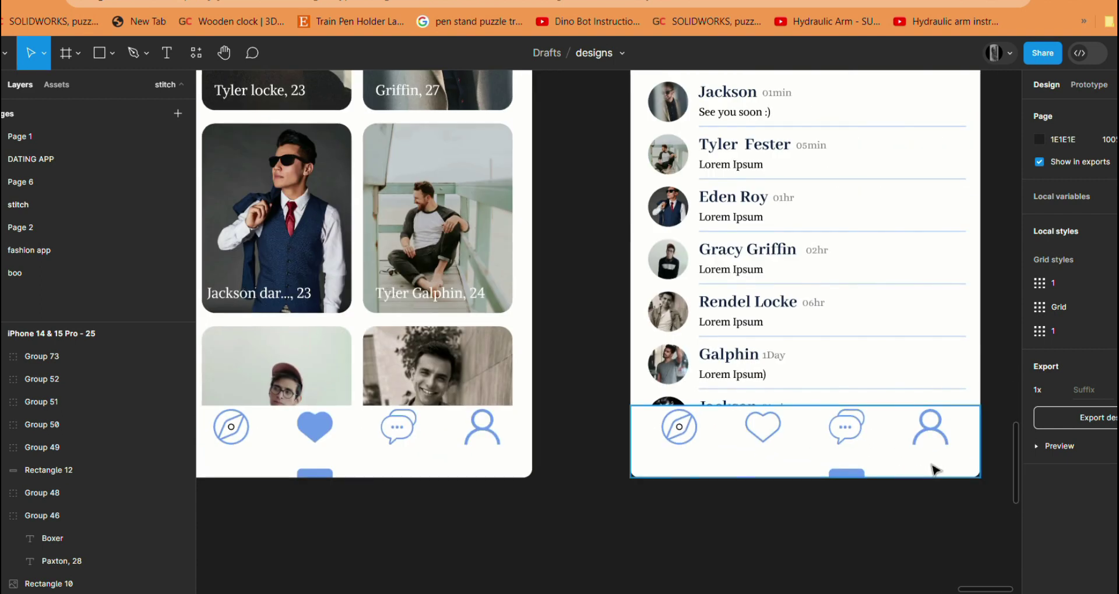
scroll(935, 460, "down", 2)
scroll(932, 434, "down", 4)
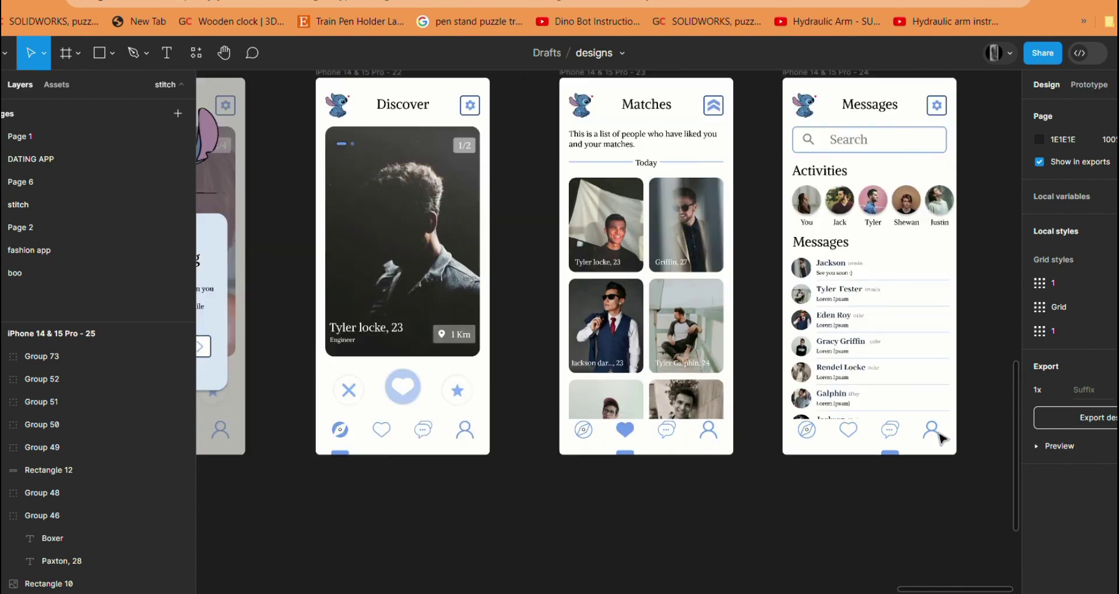
scroll(936, 437, "down", 2)
scroll(940, 439, "down", 3)
scroll(641, 397, "down", 3)
scroll(524, 408, "up", 2)
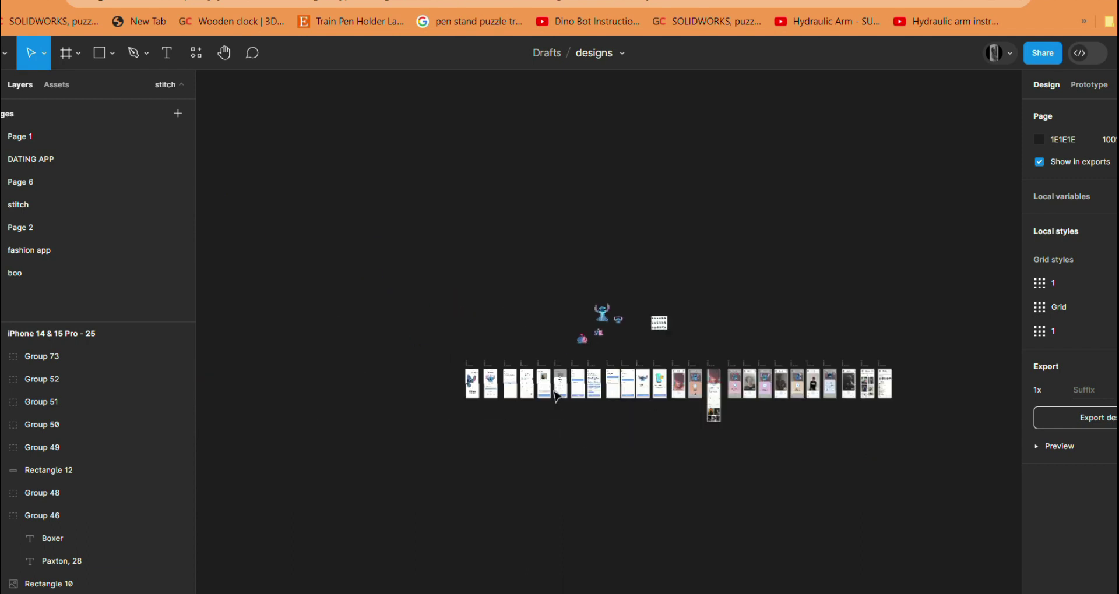
scroll(512, 416, "up", 3)
scroll(512, 417, "up", 3)
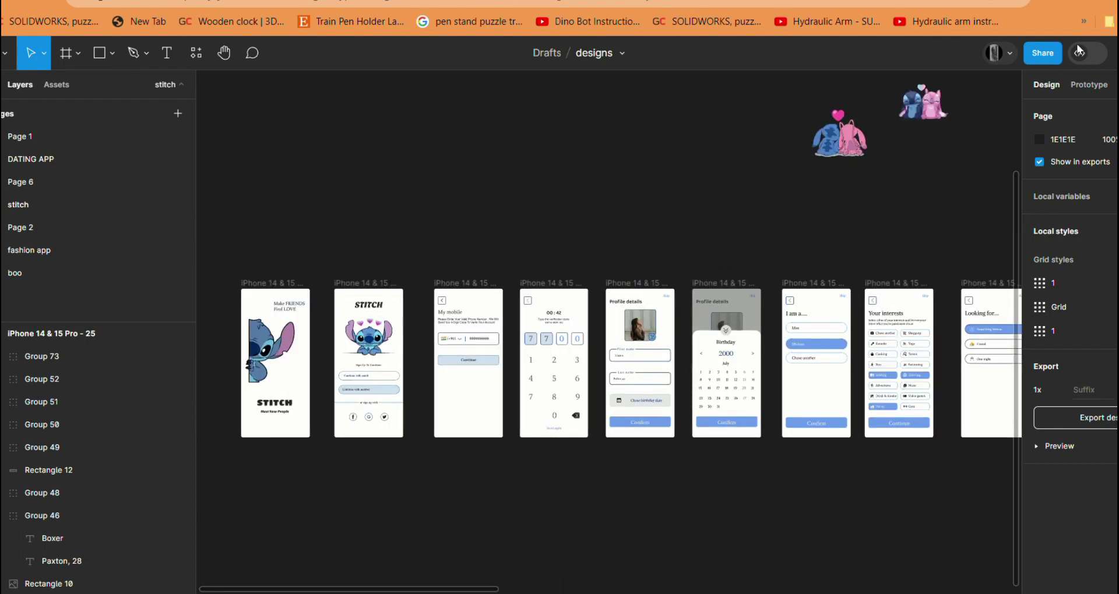
key("ctrl+alt+Return")
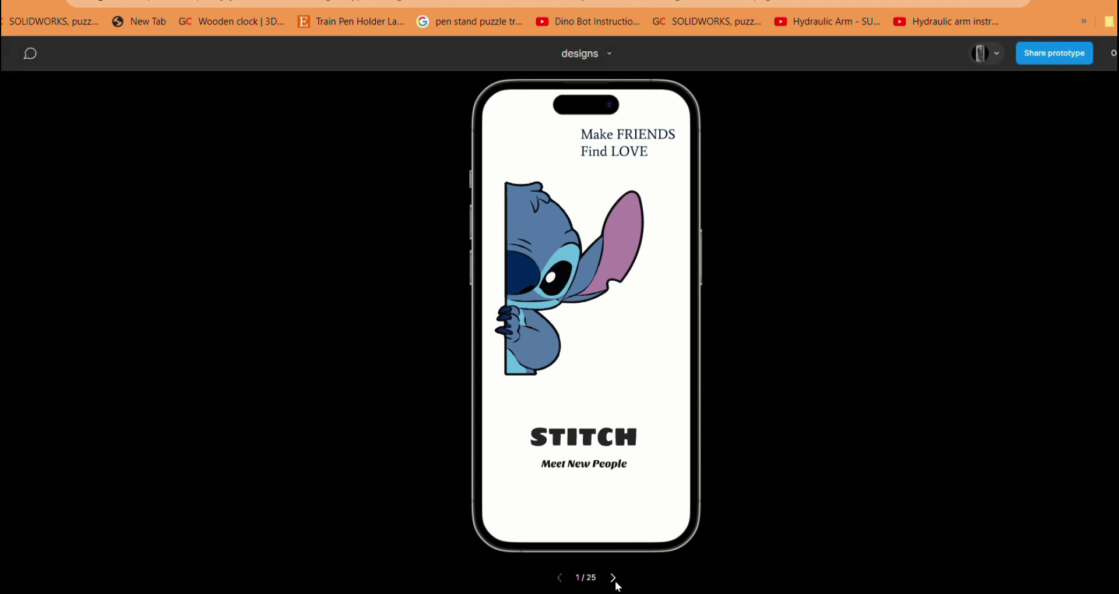
left_click(614, 580)
left_click(615, 580)
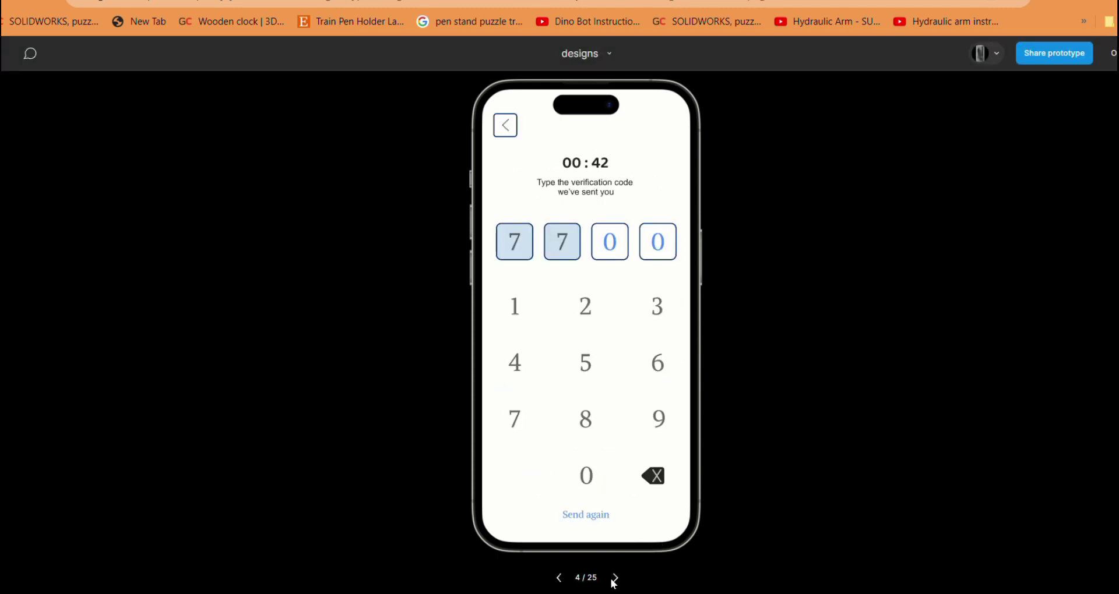
left_click(614, 580)
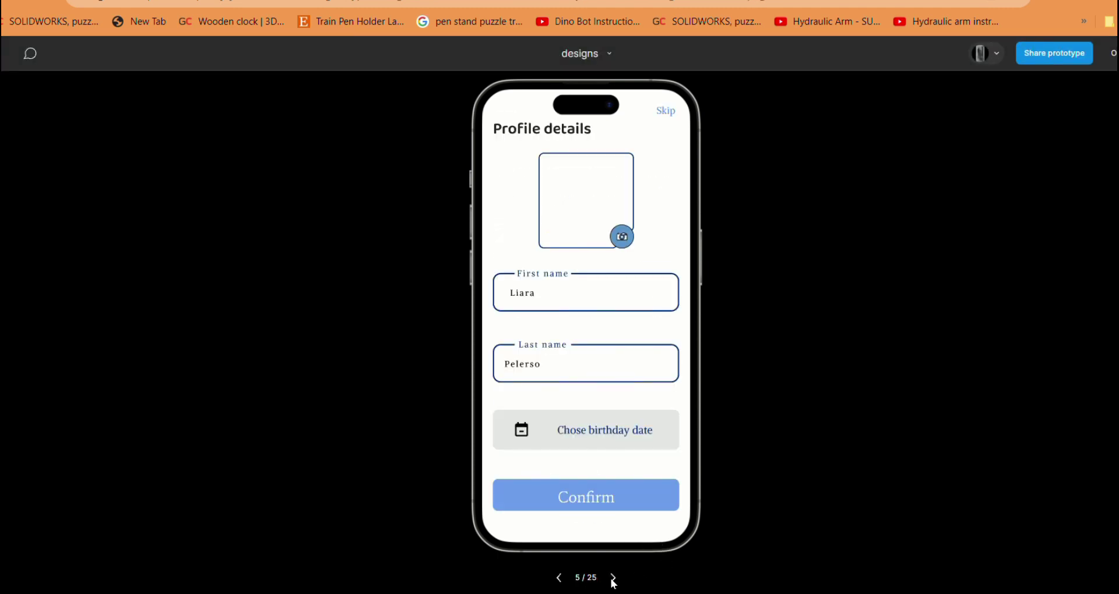
left_click(566, 583)
left_click(562, 585)
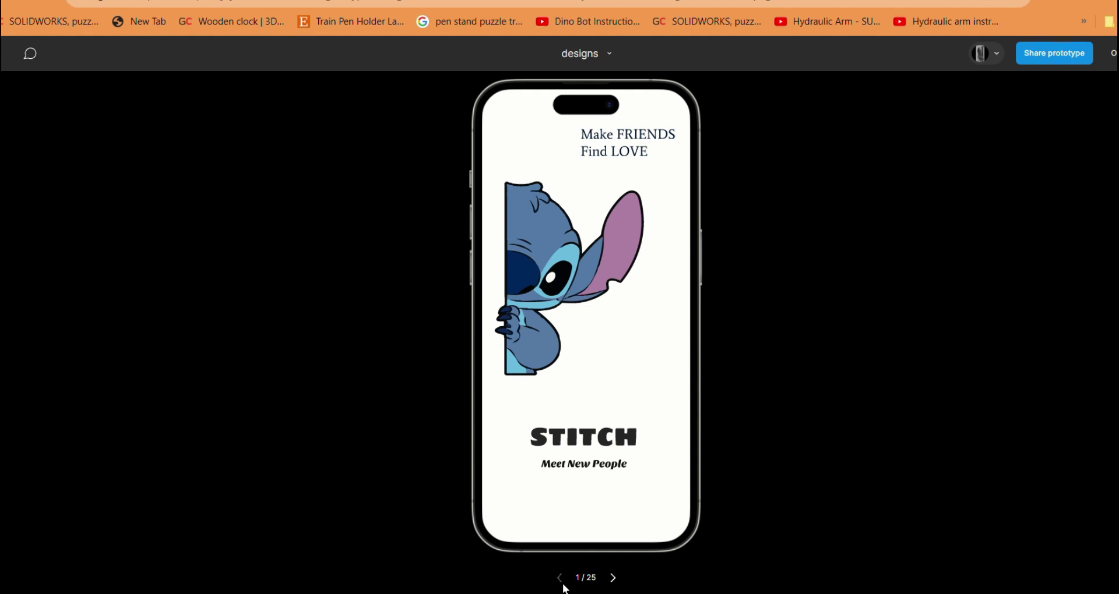
left_click(615, 579)
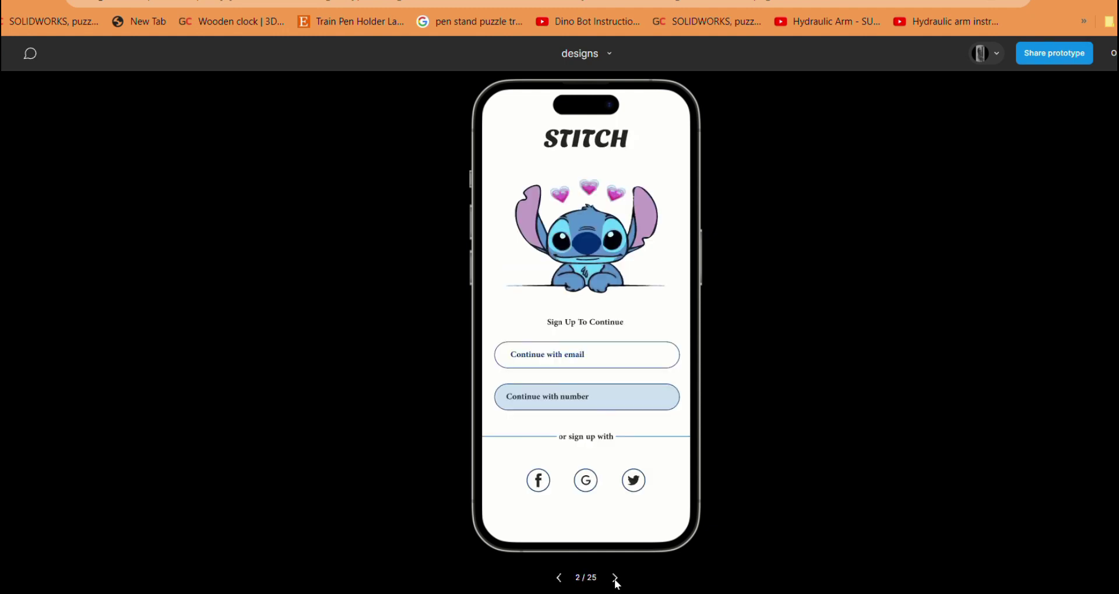
left_click(615, 579)
left_click(614, 578)
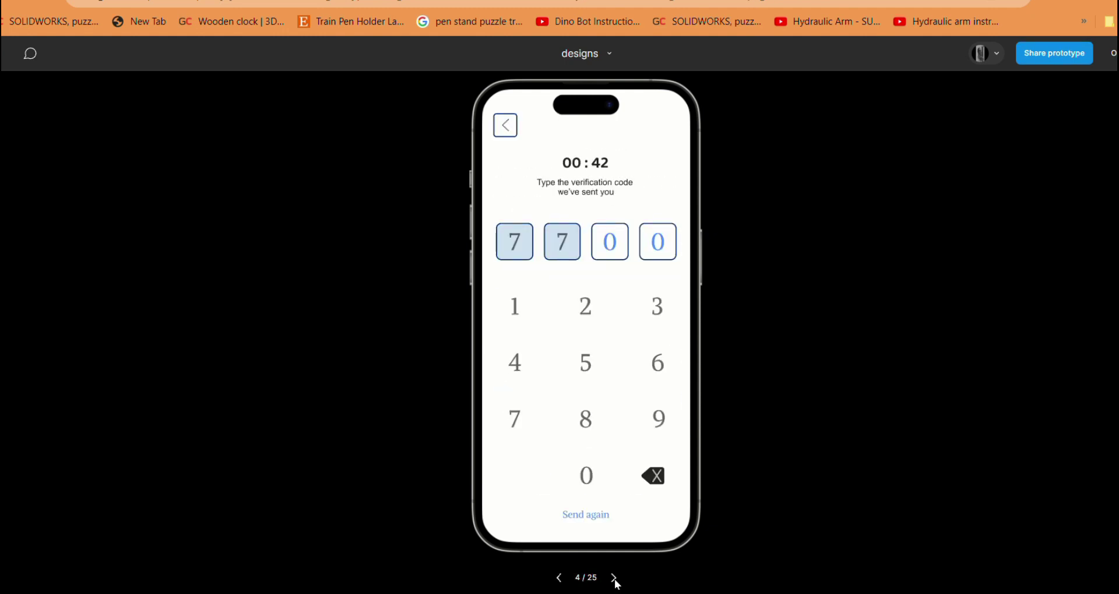
left_click(615, 579)
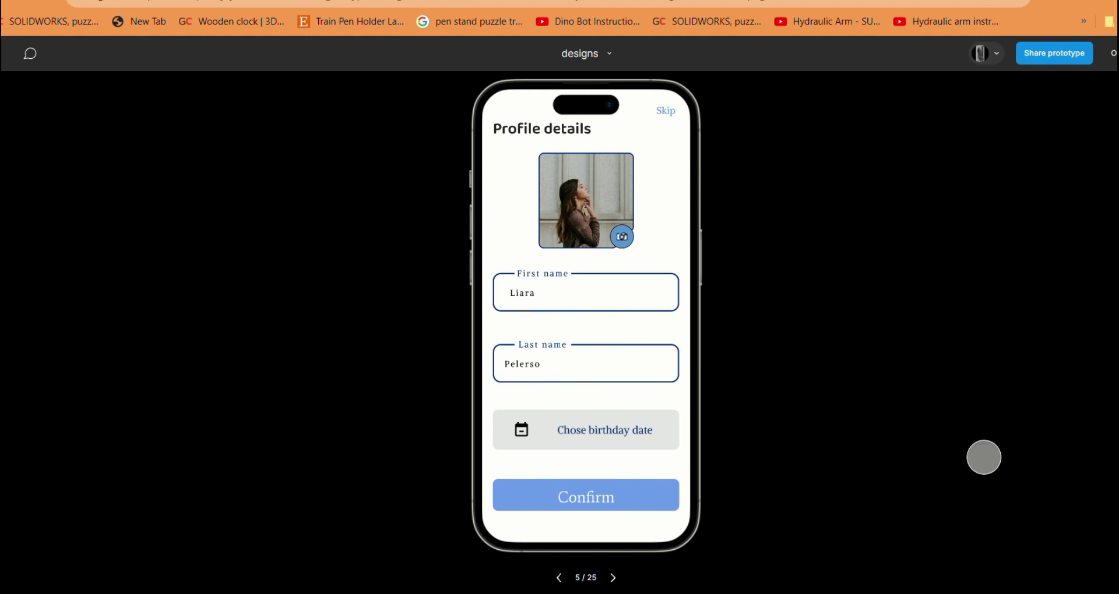
left_click(557, 579)
left_click(557, 579)
left_click(557, 579)
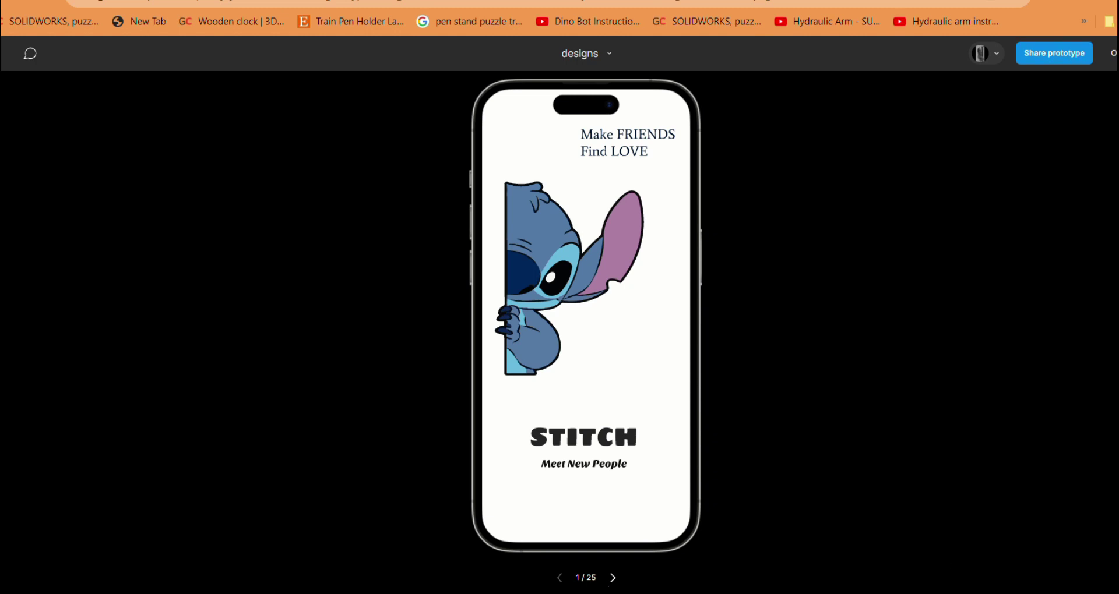
Advance through the sign-up, verification code, profile setup, interests and show-me screens.
key("Right")
key("Right")
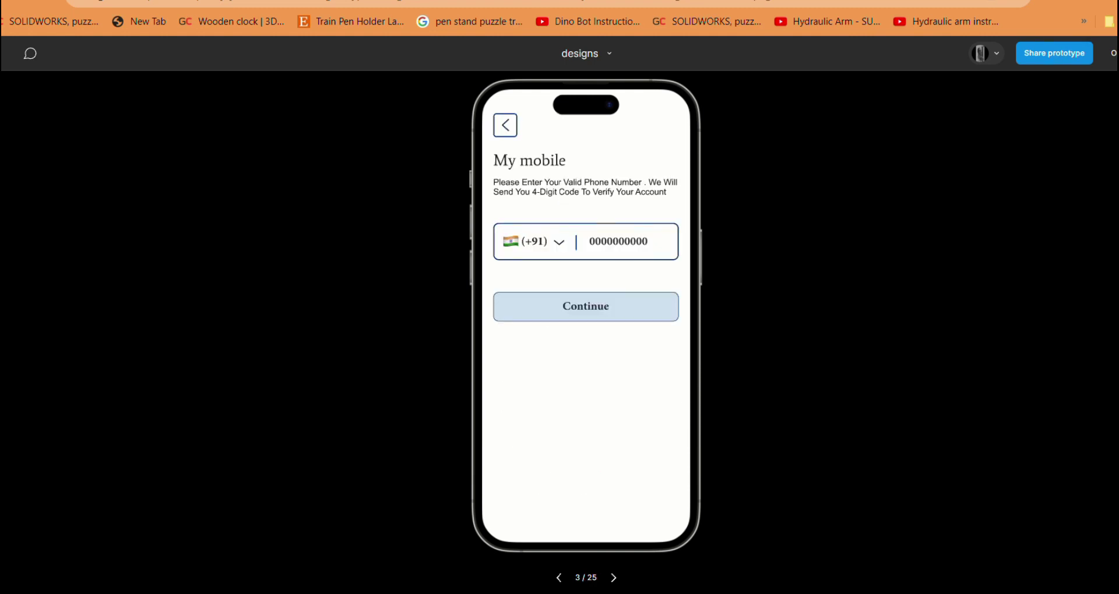
key("Right")
key("Right")
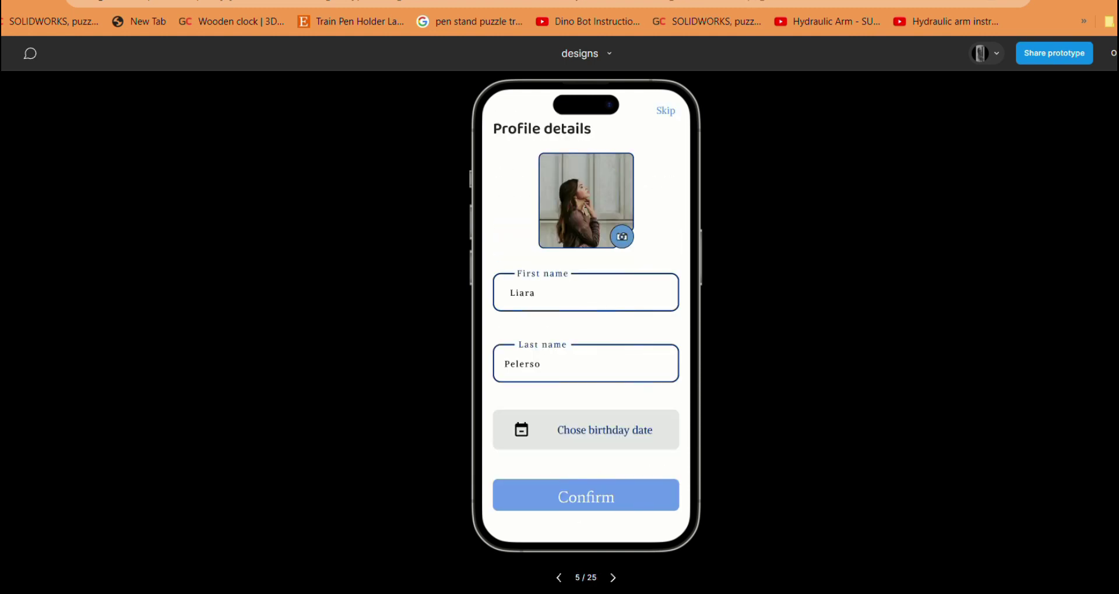
key("Right")
key("Right")
key("Right")
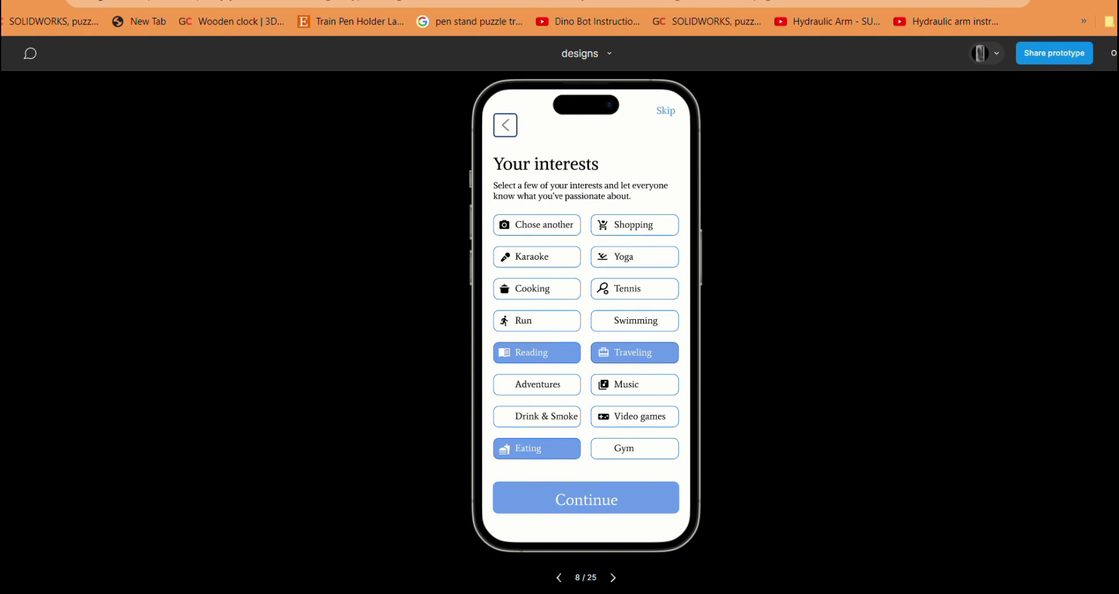
key("Right")
key("Right")
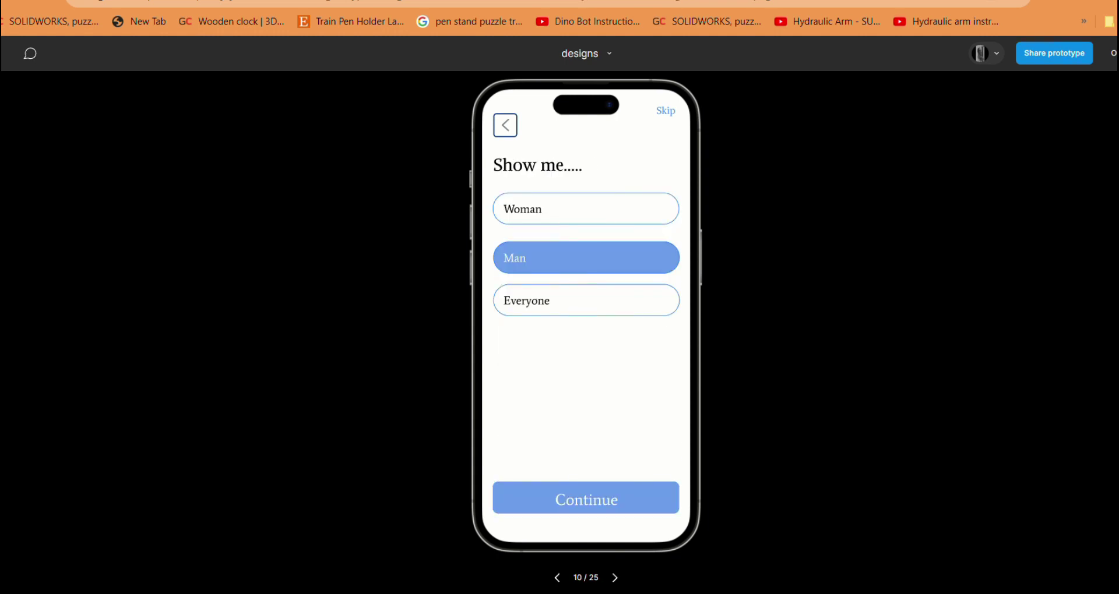
key("Right")
Move on to the Discover screen and full profile, step back once, then return to the full profile.
key("Right")
key("Right")
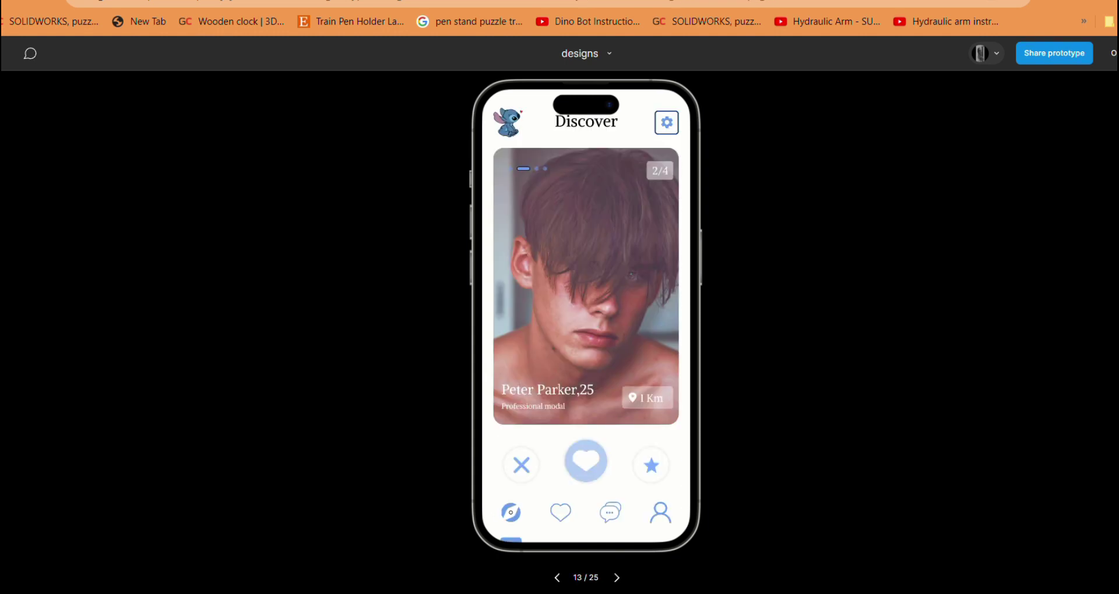
key("Right")
key("Right")
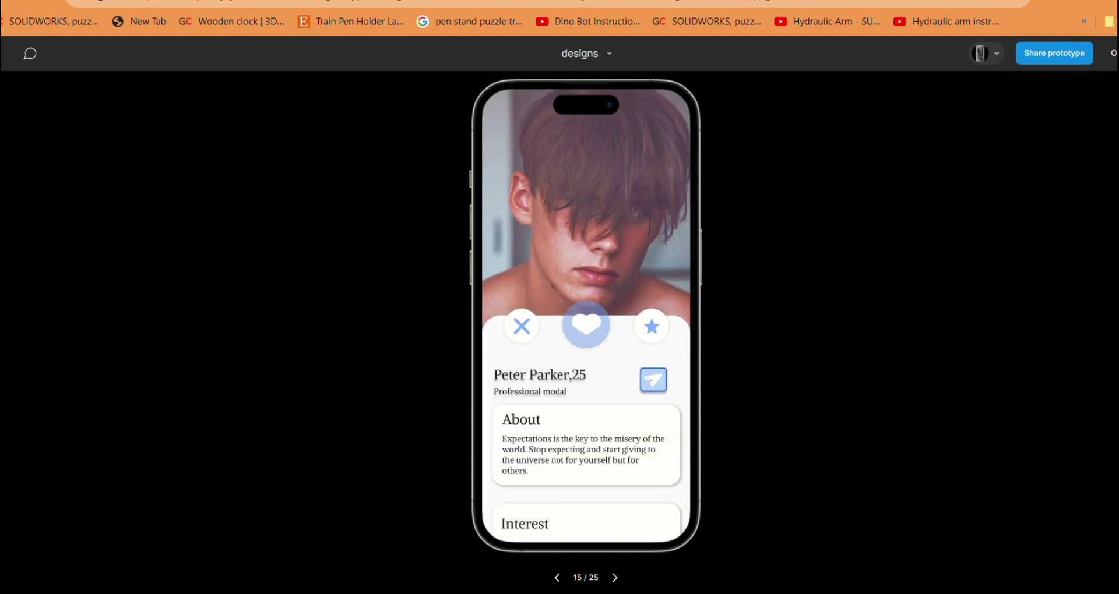
key("Right")
key("Left")
key("Left")
key("Left")
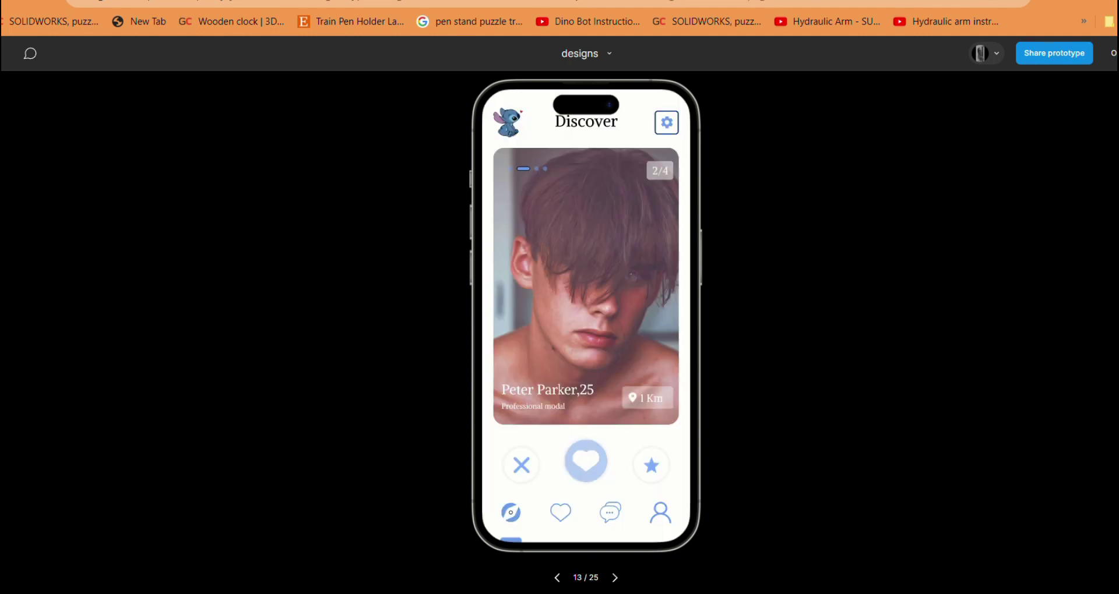
key("Right")
key("Right")
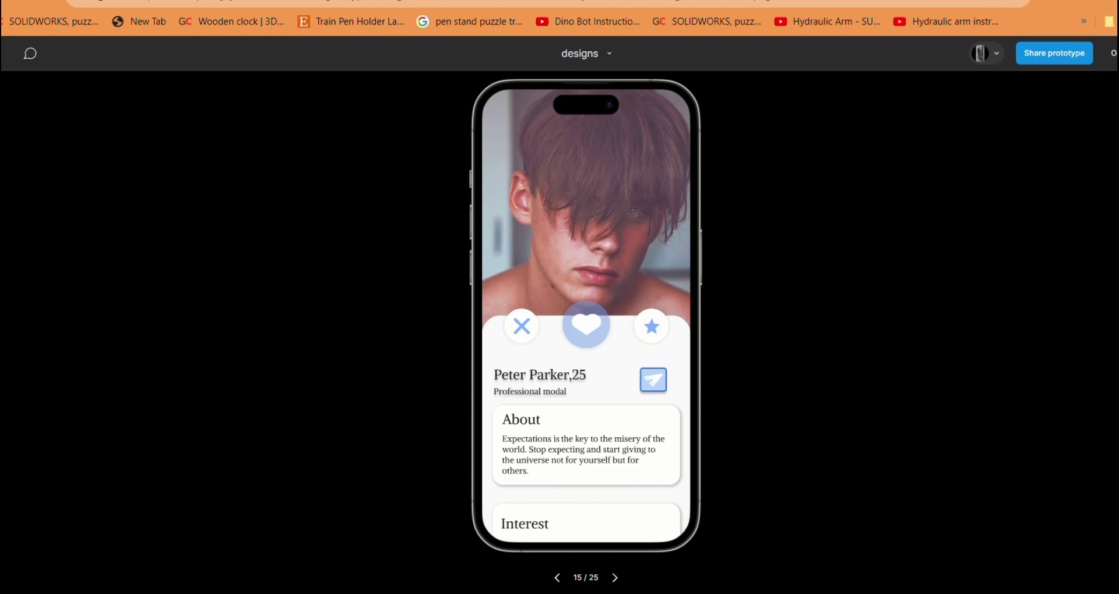
Scroll through the full profile's gallery, then advance to the 'Click on heart to like' tip.
scroll(642, 344, "down", 4)
scroll(641, 345, "down", 2)
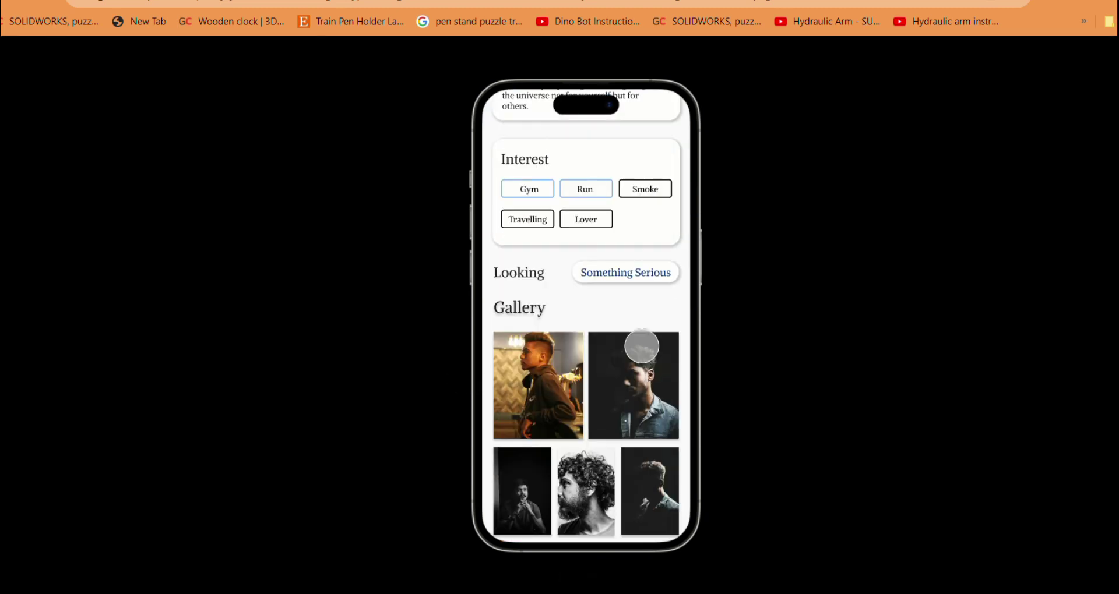
scroll(660, 336, "up", 6)
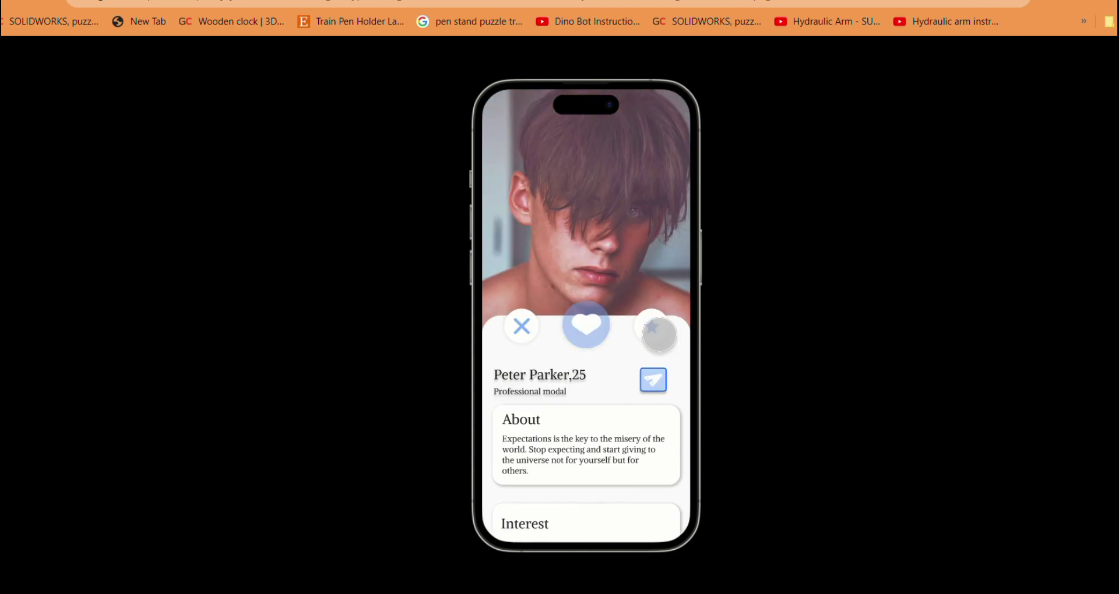
key("Right")
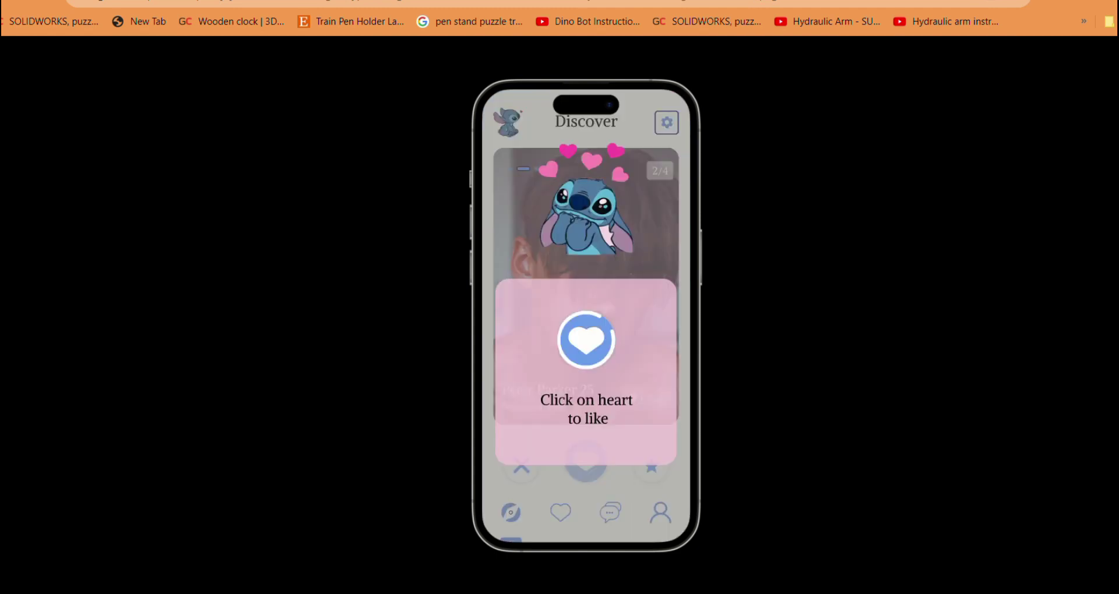